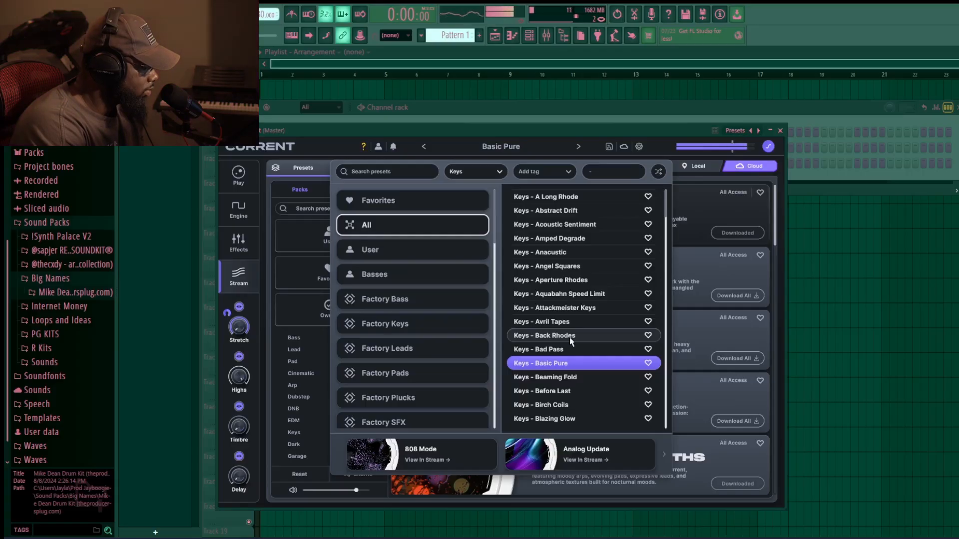
# - Step to the next Keys preset, Beaming Fold, in the Current synth
pyautogui.press('Down')
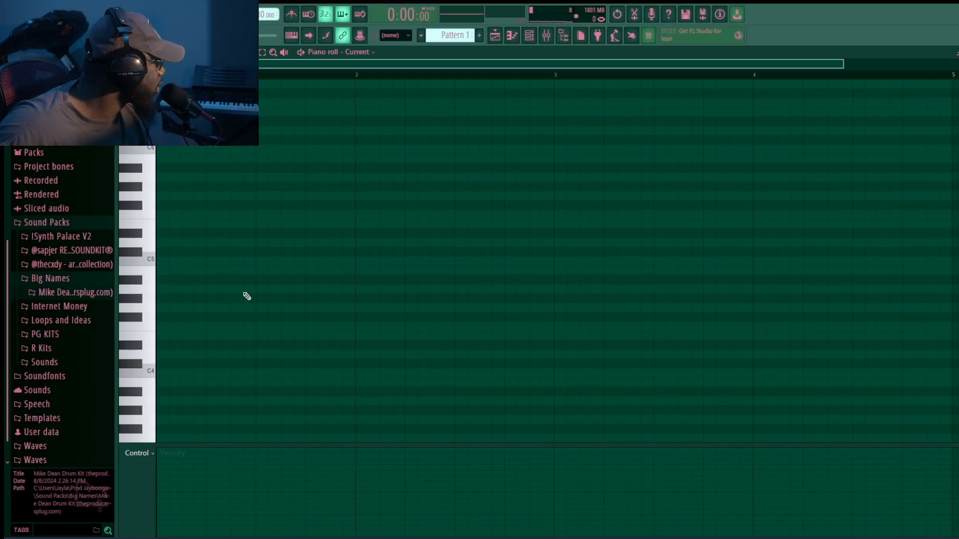
# - Paste the chord progression into the piano roll, transpose it up an octave and play it back
pyautogui.hotkey('ctrl', 'v')
pyautogui.press('space')
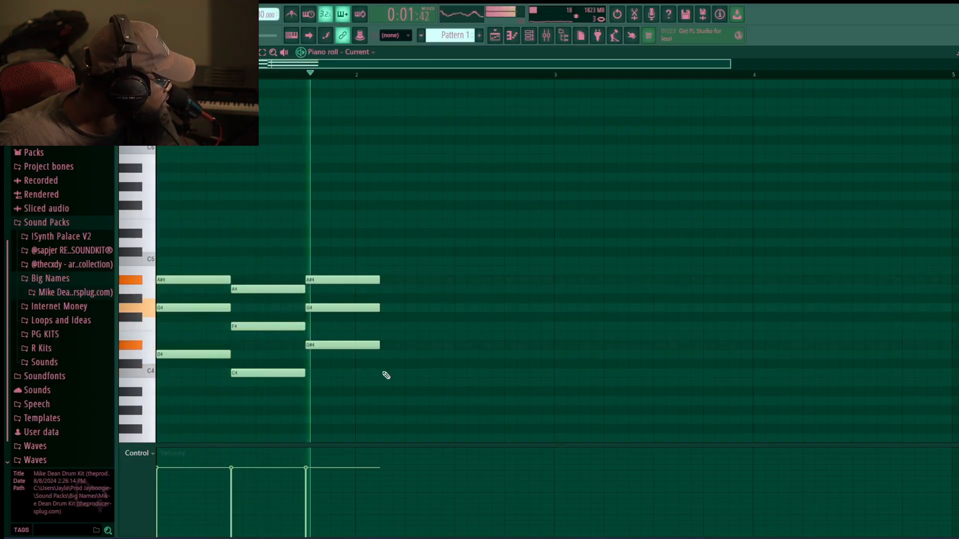
pyautogui.hotkey('ctrl', 'Up')
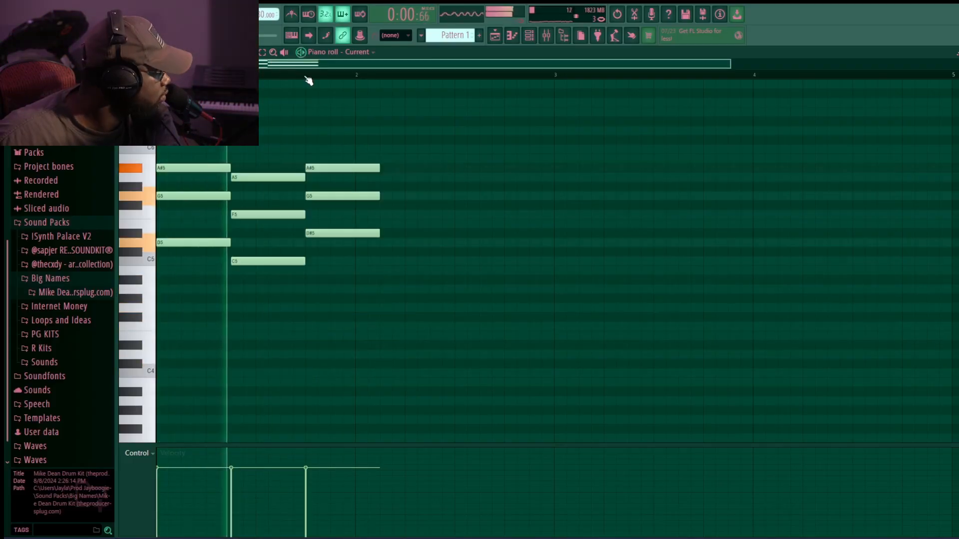
pyautogui.press('space')
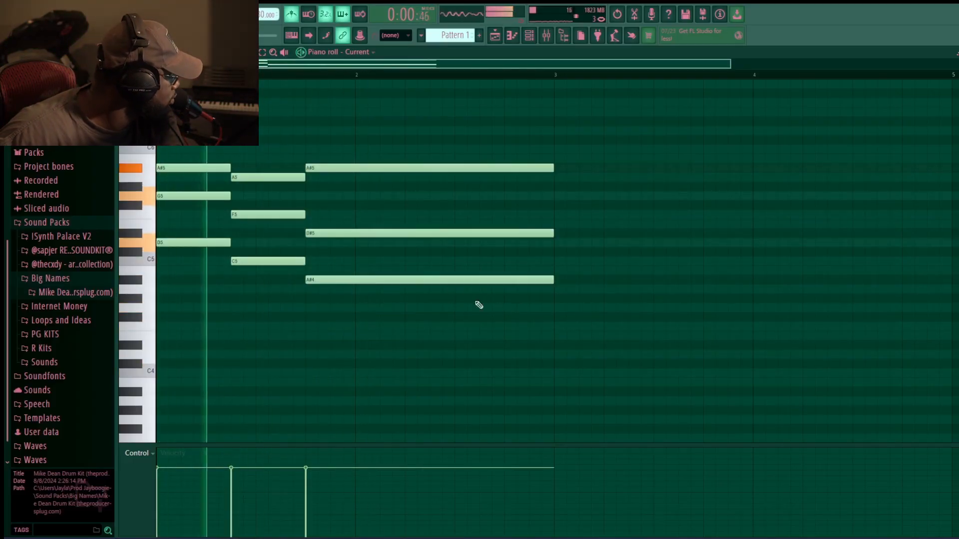
# - Extend the chord progression by copying its chords into the following bars
pyautogui.moveTo(524, 166); pyautogui.dragTo(561, 285)
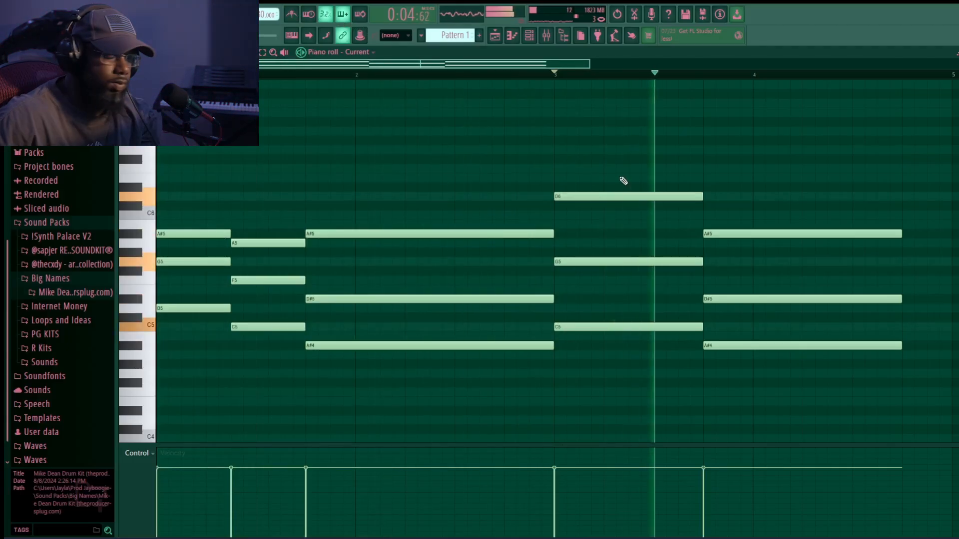
pyautogui.scroll(-2, 749, 420)
pyautogui.moveTo(744, 423); pyautogui.dragTo(178, 187)
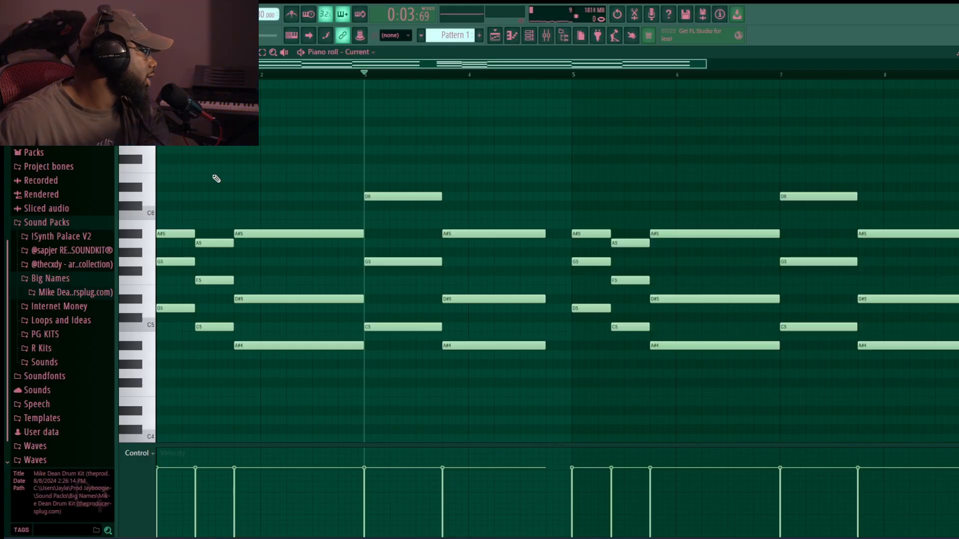
# - Open the Current channel and load the Keys - Elektra Piano preset, auditioning it before closing
pyautogui.click(535, 39)
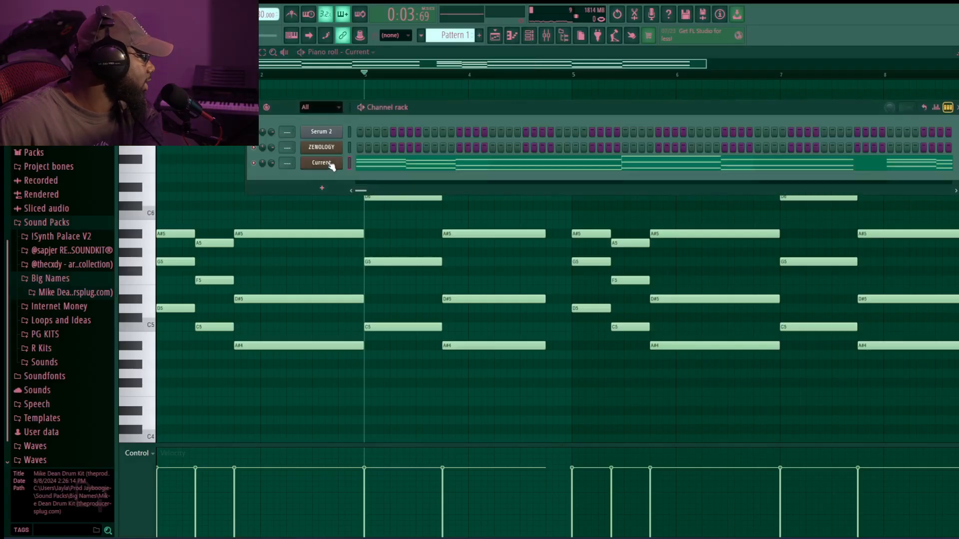
pyautogui.click(330, 164)
pyautogui.click(500, 146)
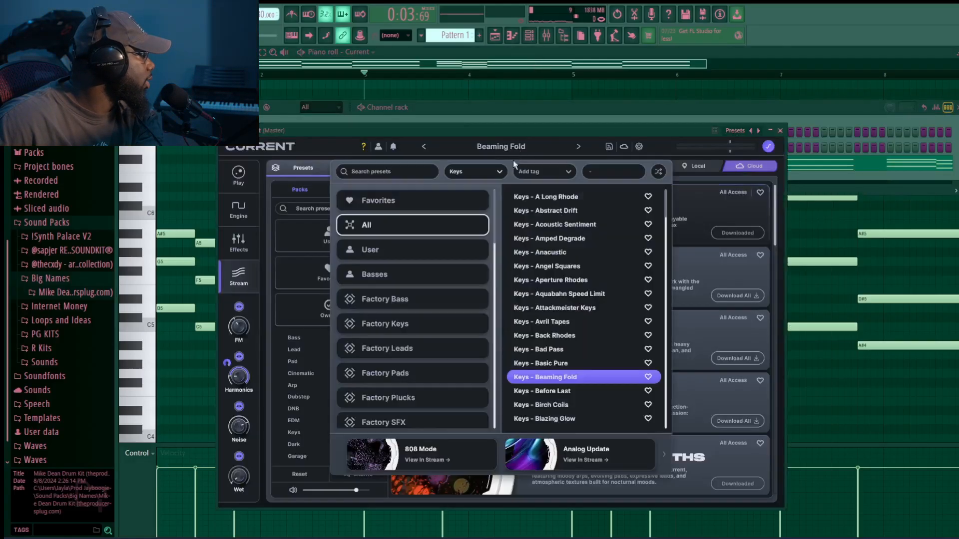
pyautogui.scroll(-10, 560, 388)
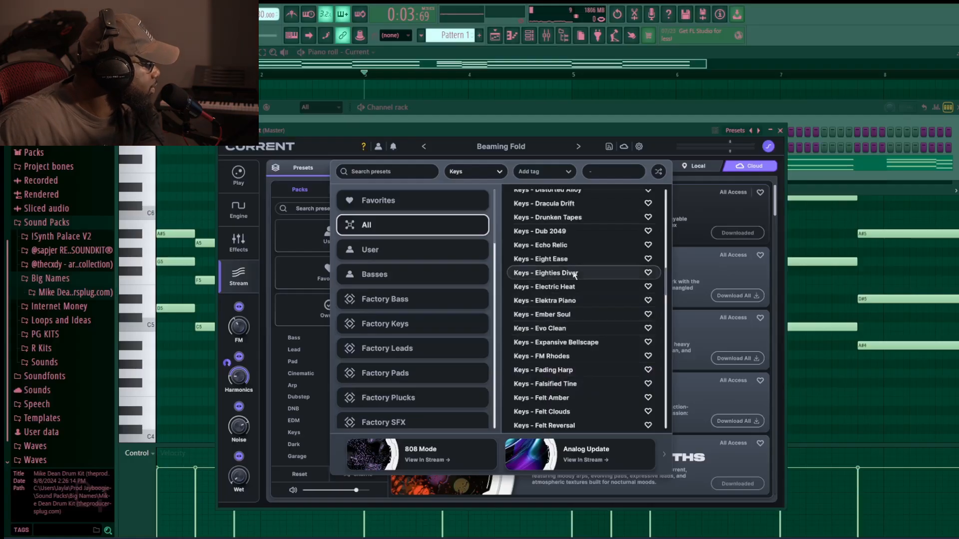
pyautogui.click(565, 299)
pyautogui.press('space')
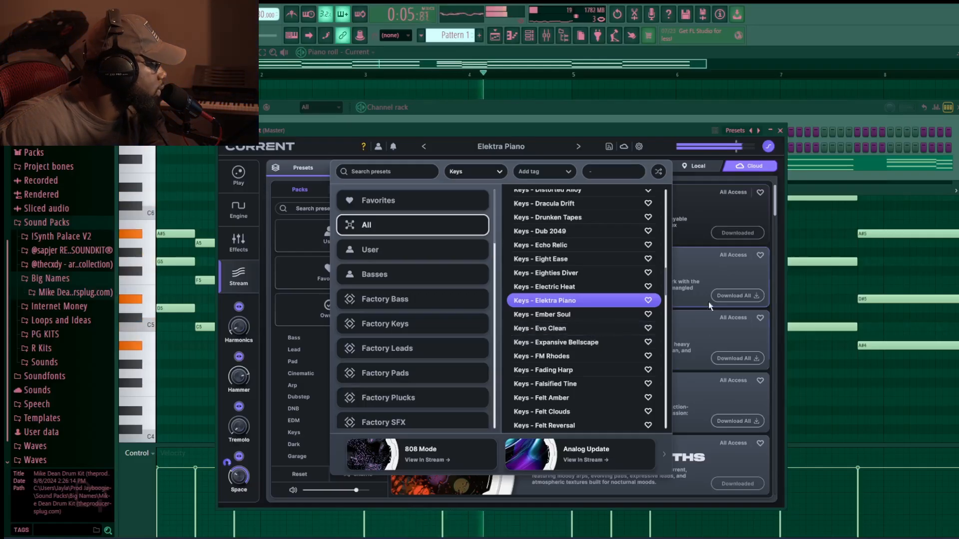
pyautogui.click(780, 130)
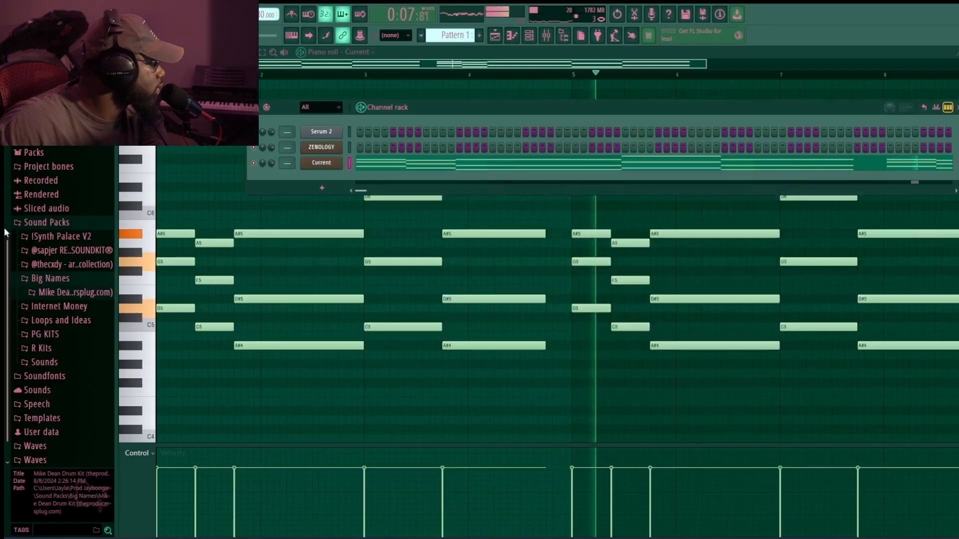
# - Open Current's Engine page to inspect the Elektra Piano patch
pyautogui.click(321, 162)
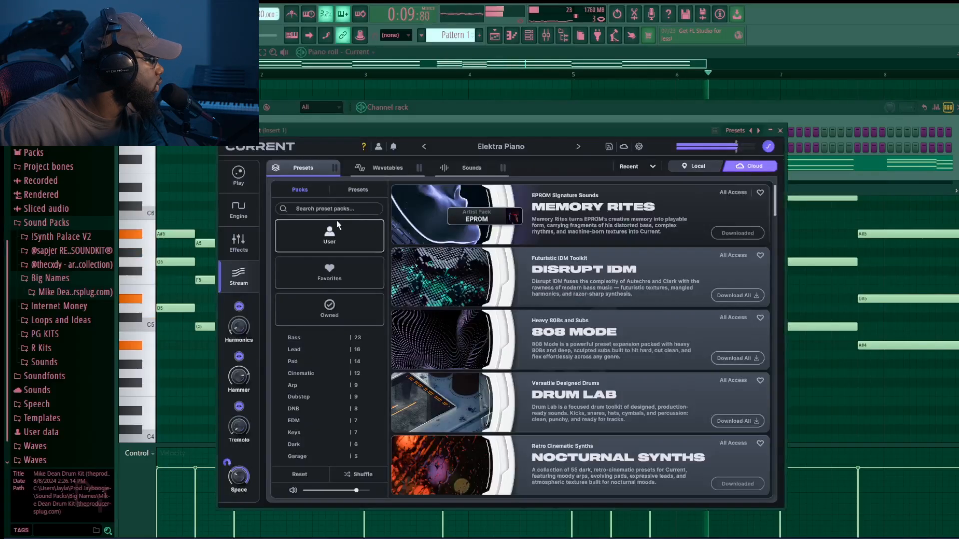
pyautogui.click(239, 209)
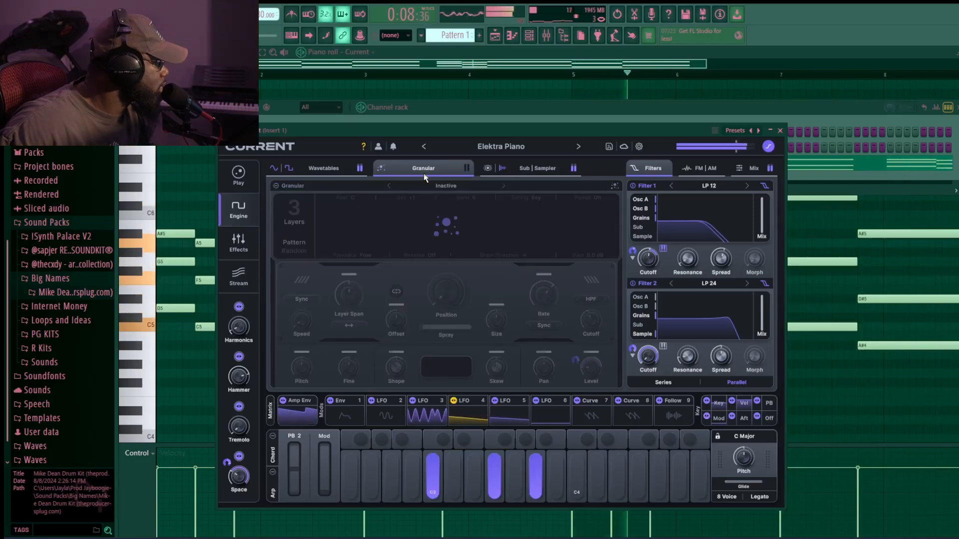
pyautogui.click(779, 130)
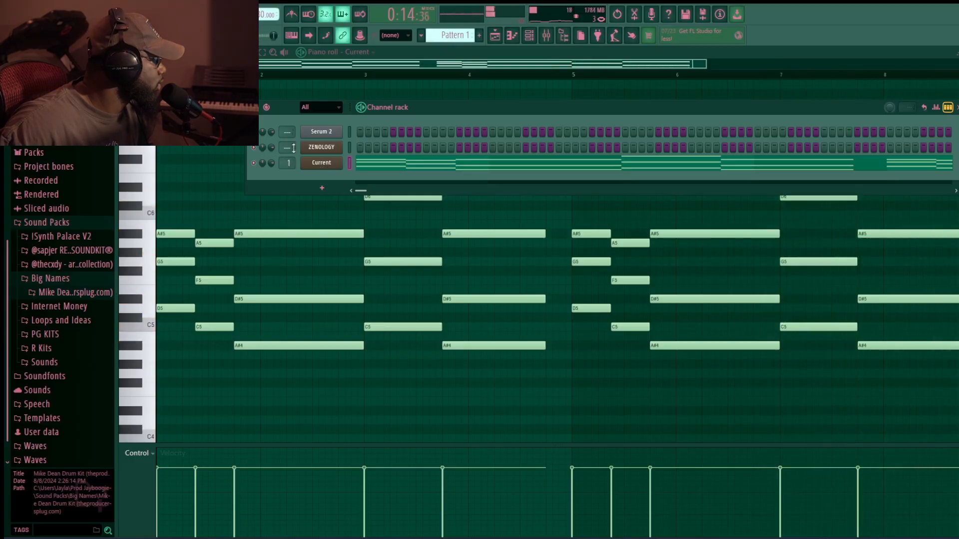
# - Clone the Current channel and load the Lead - Echo Blade preset on the copy
pyautogui.rightClick(340, 158)
pyautogui.click(359, 281)
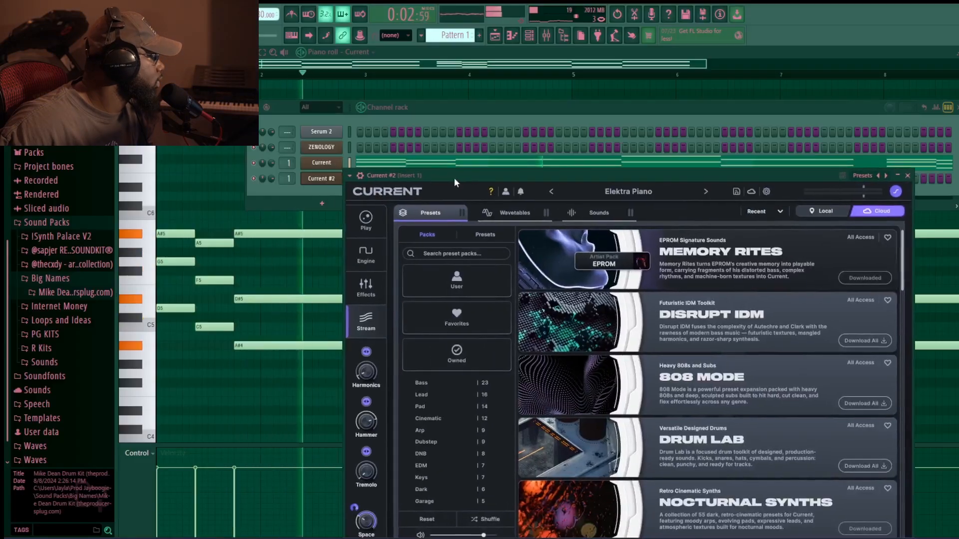
pyautogui.moveTo(454, 178); pyautogui.dragTo(441, 110)
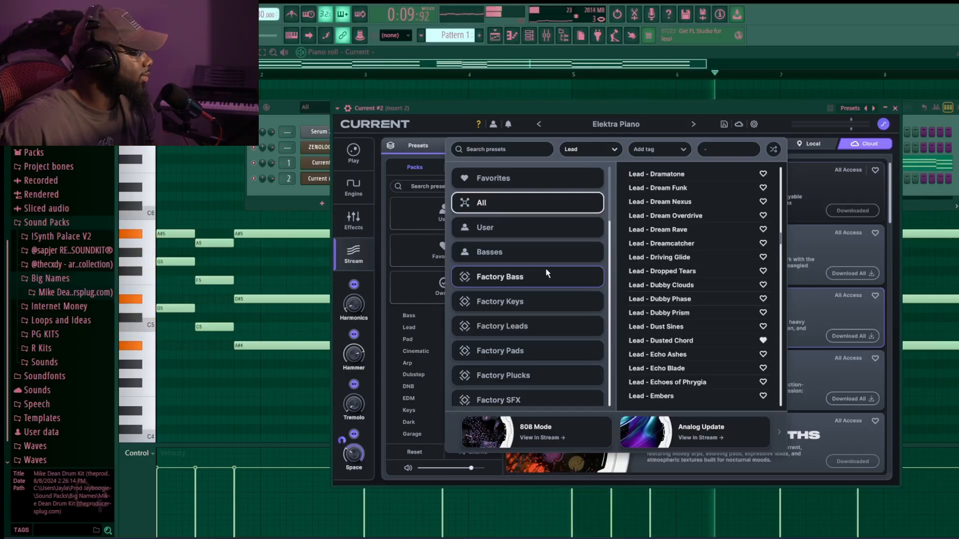
pyautogui.click(667, 368)
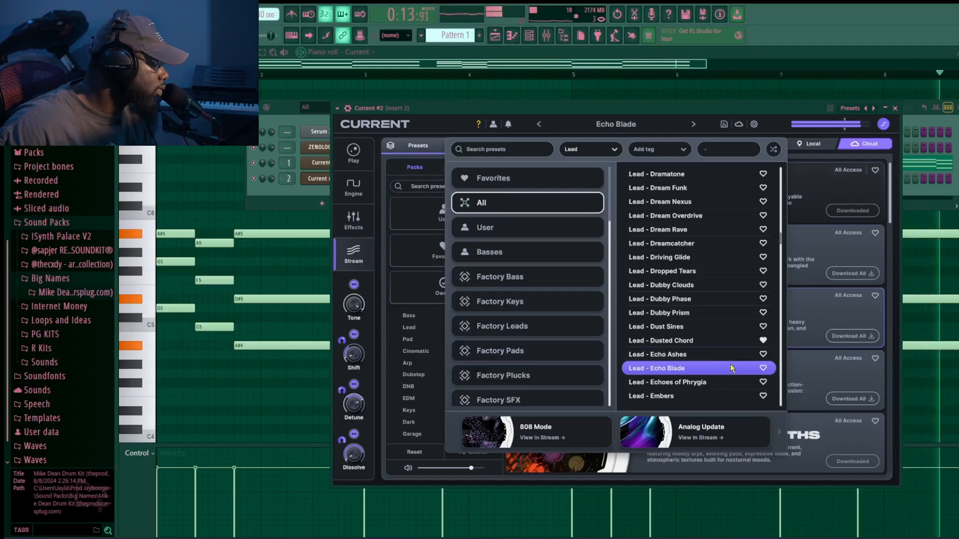
# - Open the ZENOLOGY melody in the piano roll and play it back
pyautogui.click(274, 178)
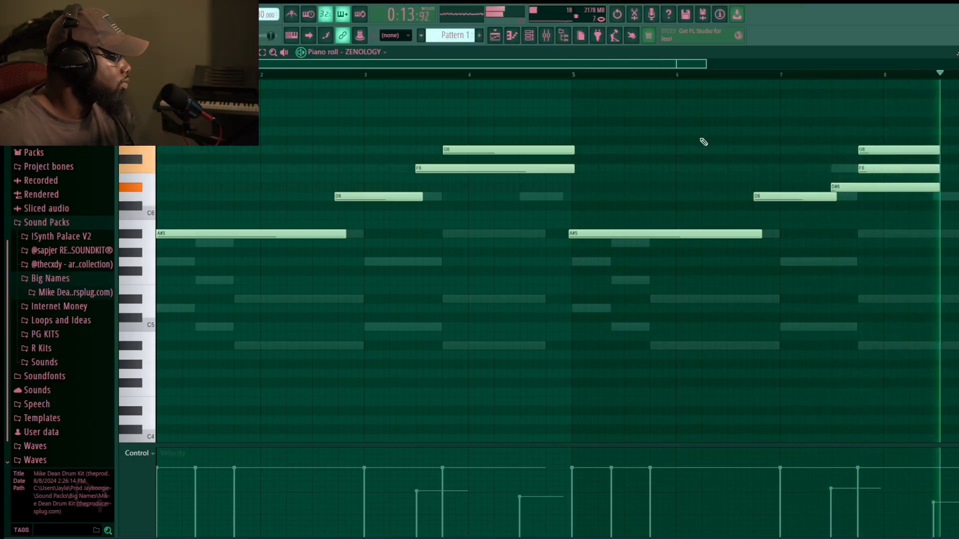
pyautogui.press('space')
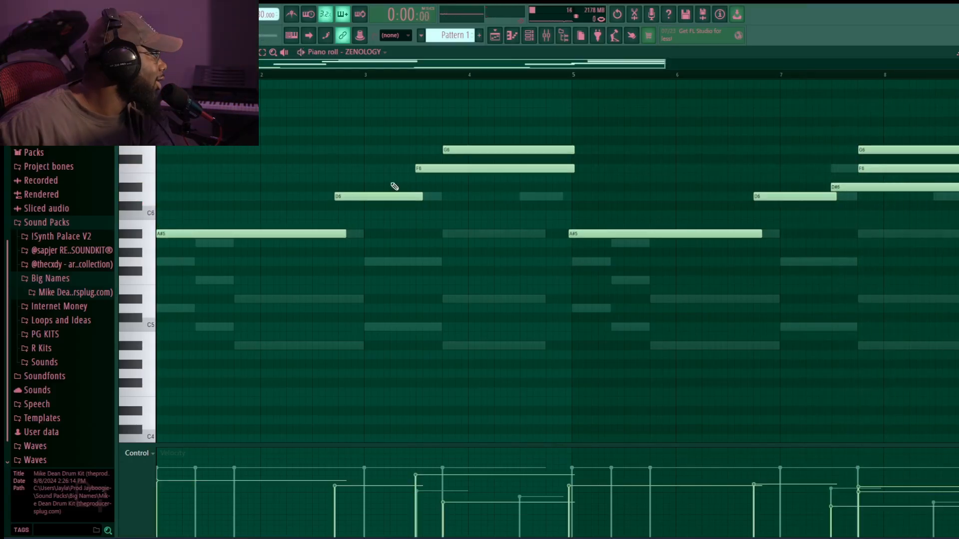
pyautogui.scroll(3, 368, 275)
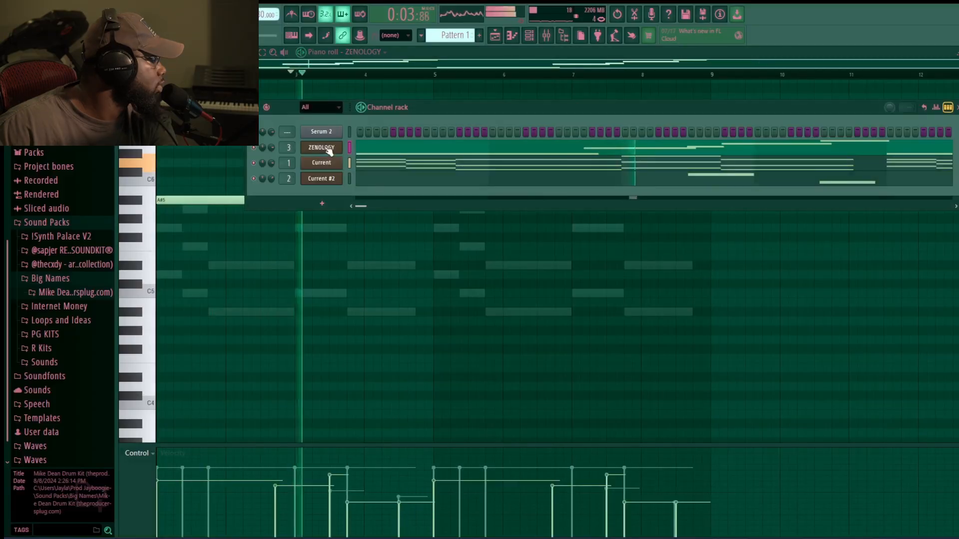
# - Audition ZENOLOGY presets such as Pop Trumpet and Studio Tenor Sax on the melody channel
pyautogui.click(327, 149)
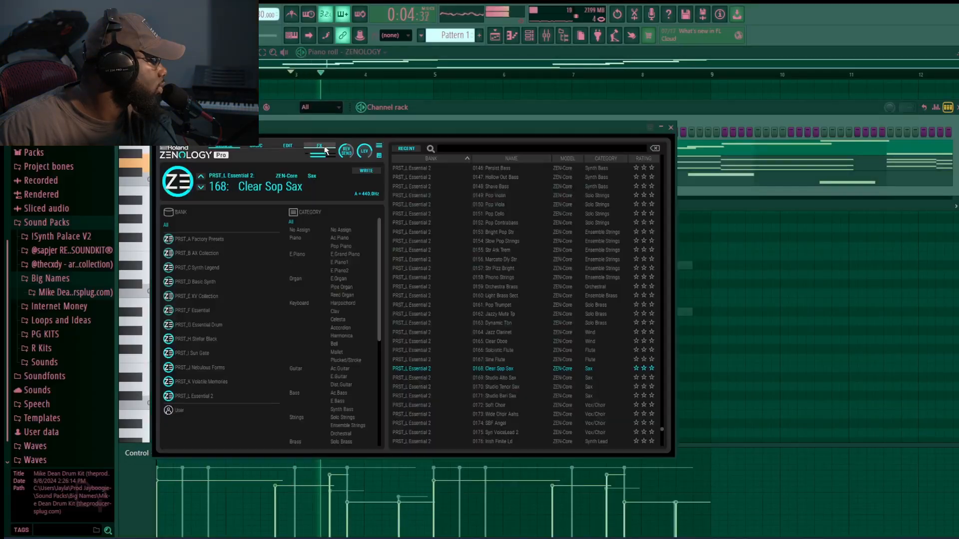
pyautogui.click(509, 269)
pyautogui.click(517, 305)
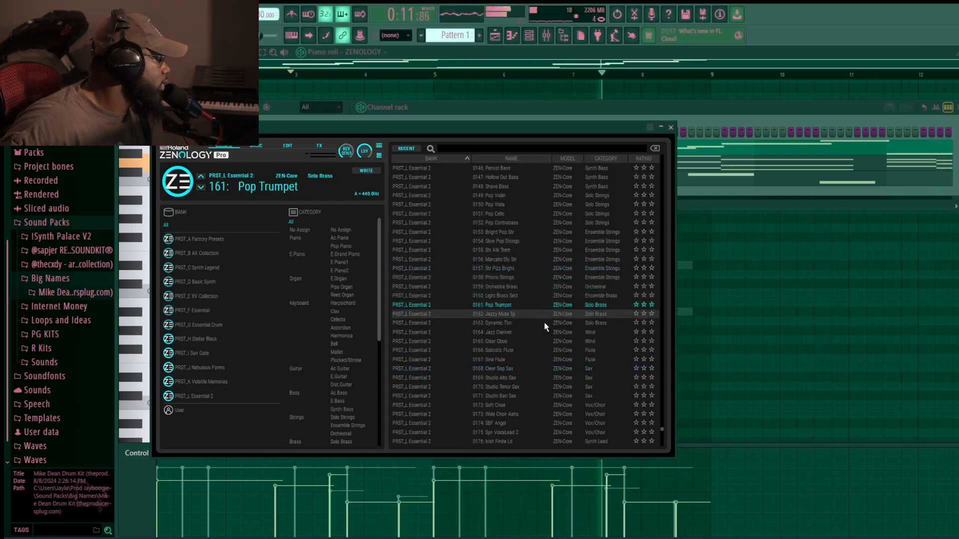
pyautogui.click(521, 388)
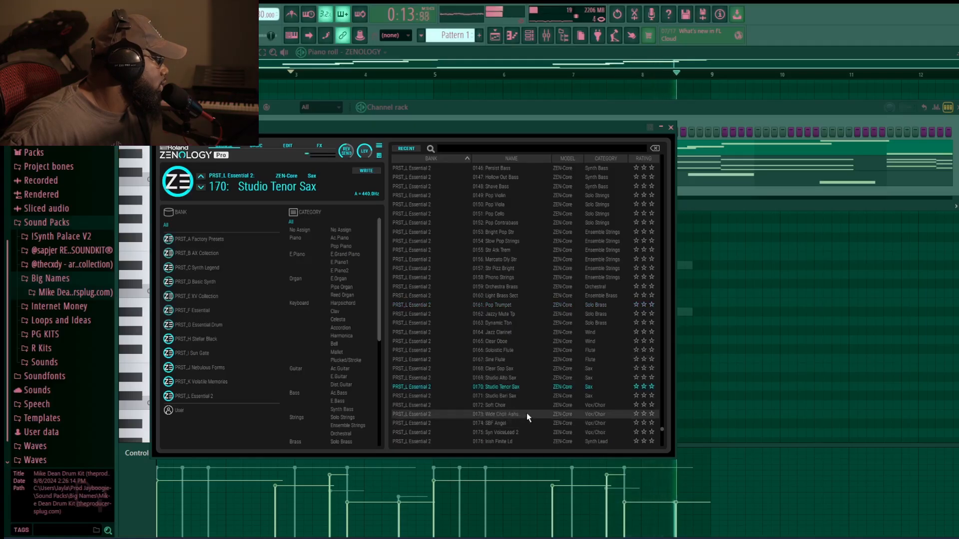
pyautogui.click(521, 414)
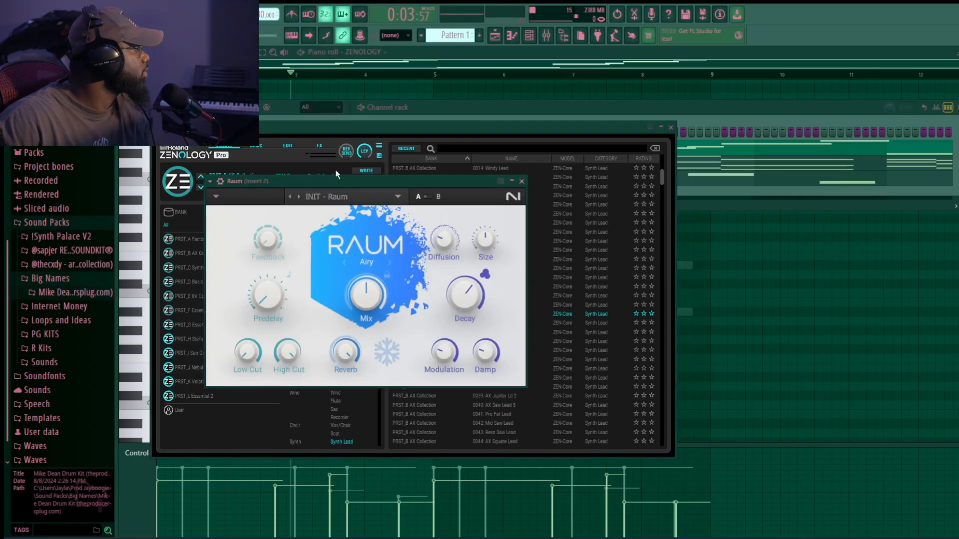
# - Play the track and check the Raum reverb on insert 2 in the mixer
pyautogui.moveTo(354, 131); pyautogui.dragTo(364, 152)
pyautogui.click(680, 149)
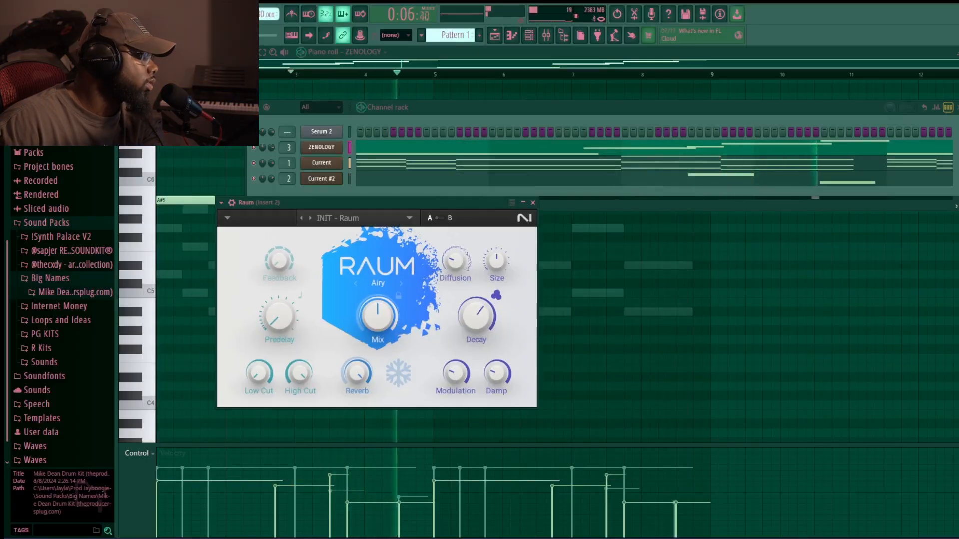
pyautogui.press('space')
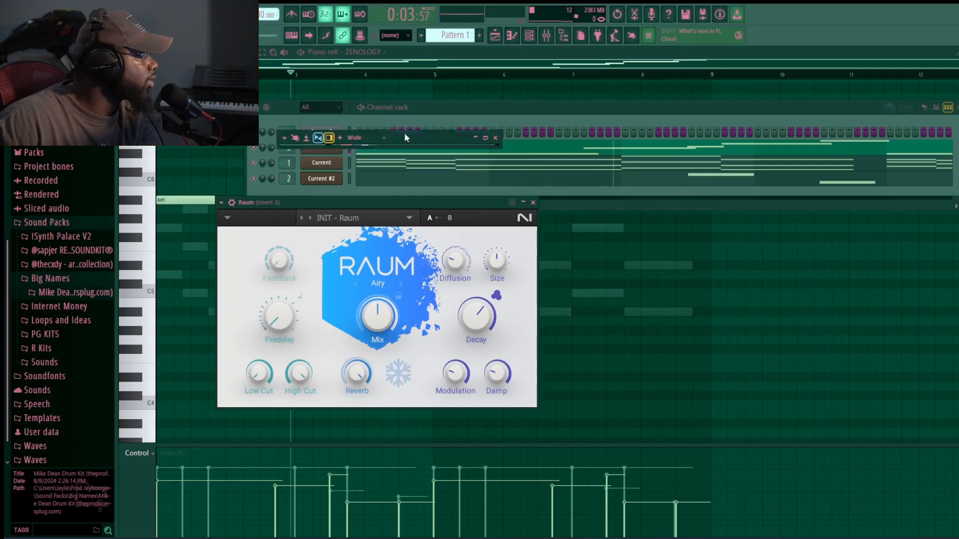
pyautogui.press('F9')
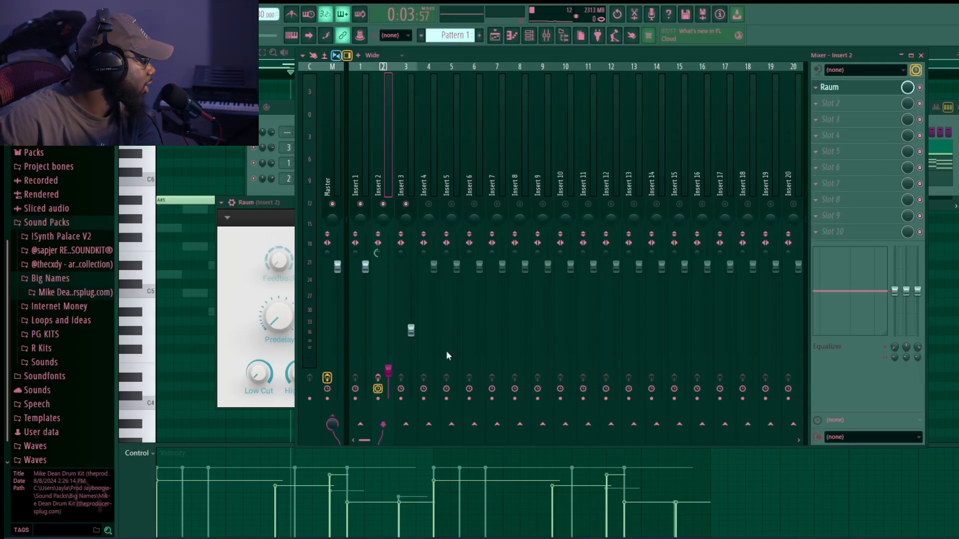
pyautogui.press('space')
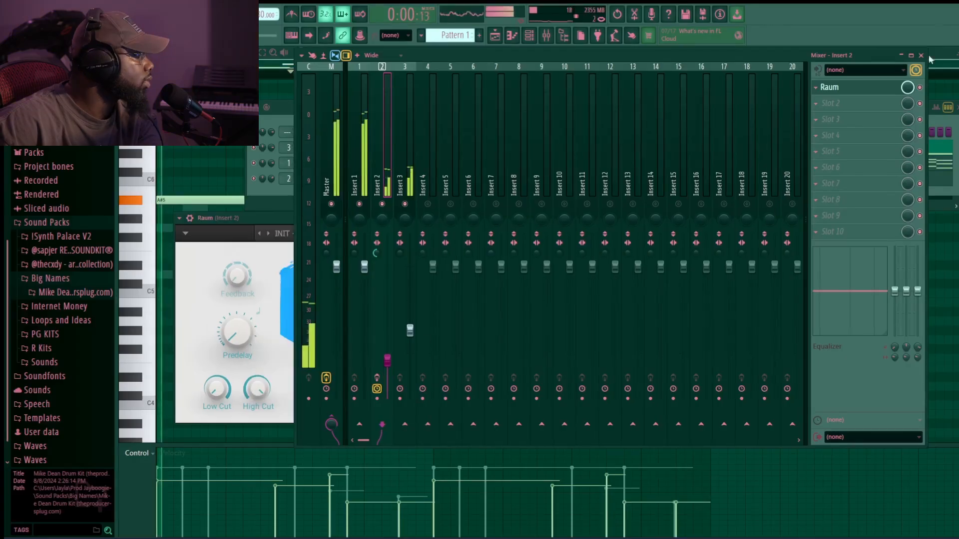
pyautogui.click(901, 55)
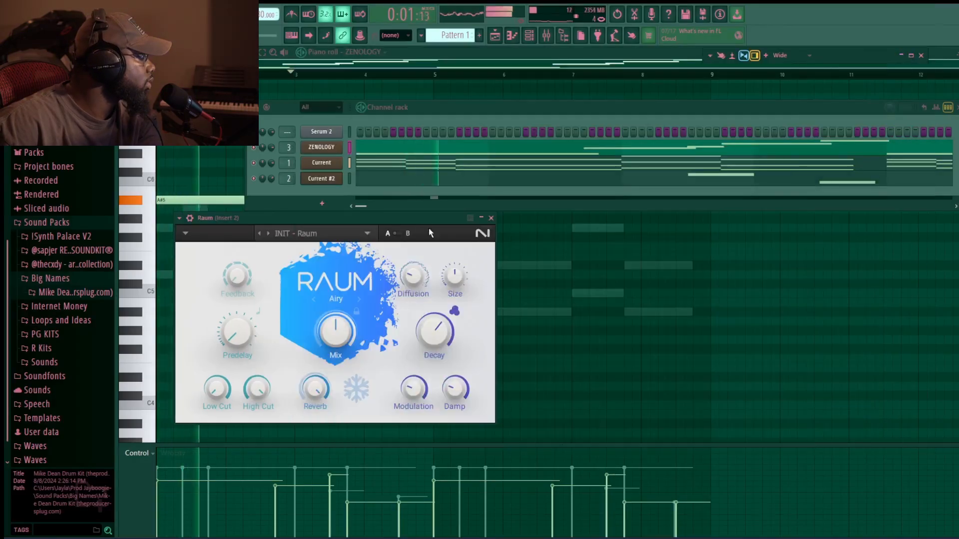
# - Raise the Raum reverb's Mix knob slightly and close the plugin
pyautogui.moveTo(417, 218); pyautogui.dragTo(479, 218)
pyautogui.moveTo(400, 331); pyautogui.dragTo(400, 324)
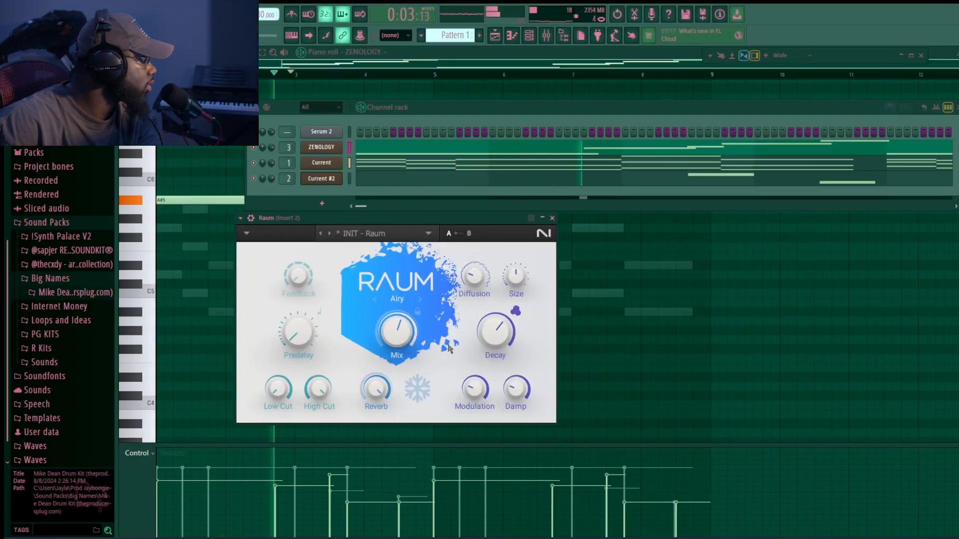
pyautogui.click(552, 218)
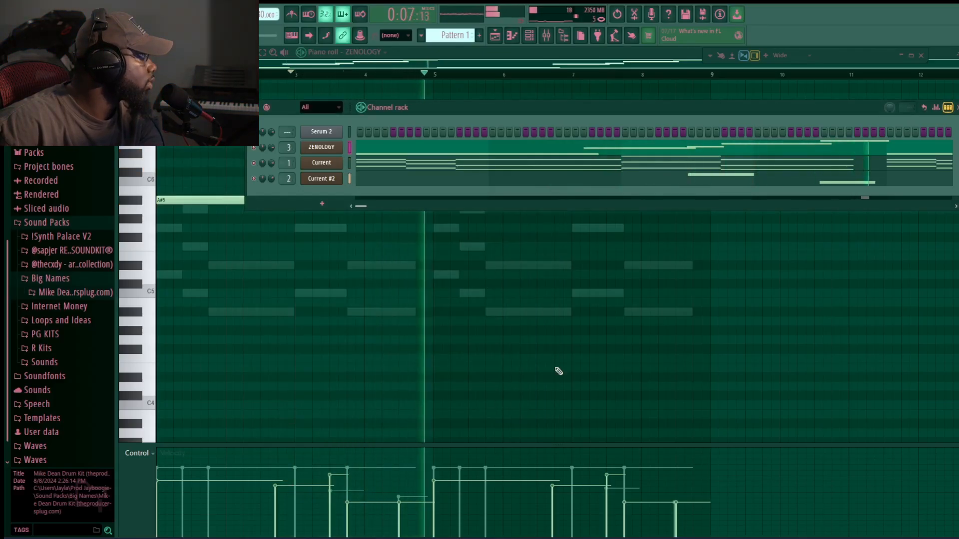
# - Browse ZENOLOGY's AX Collection synth leads and load 048: Pulse Lead 1 for the melody
pyautogui.click(330, 146)
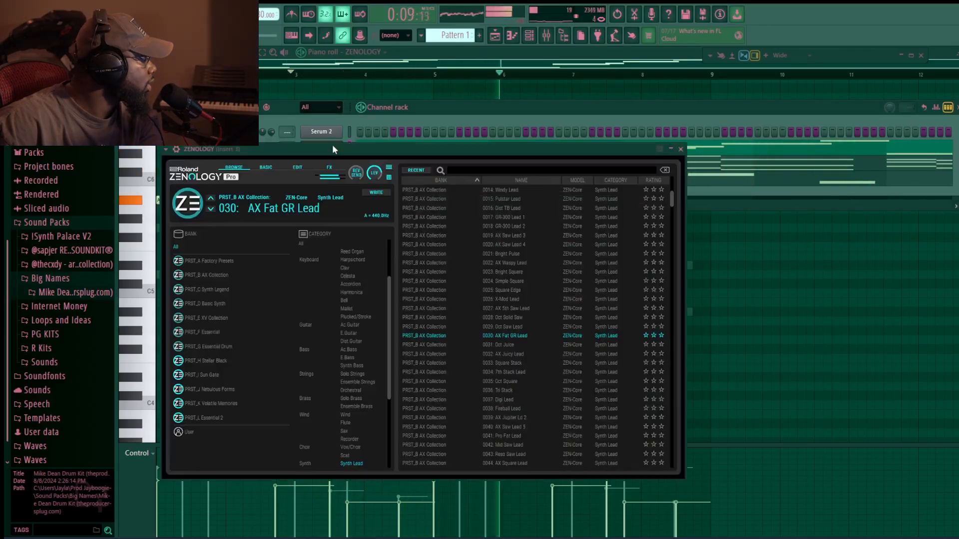
pyautogui.click(524, 363)
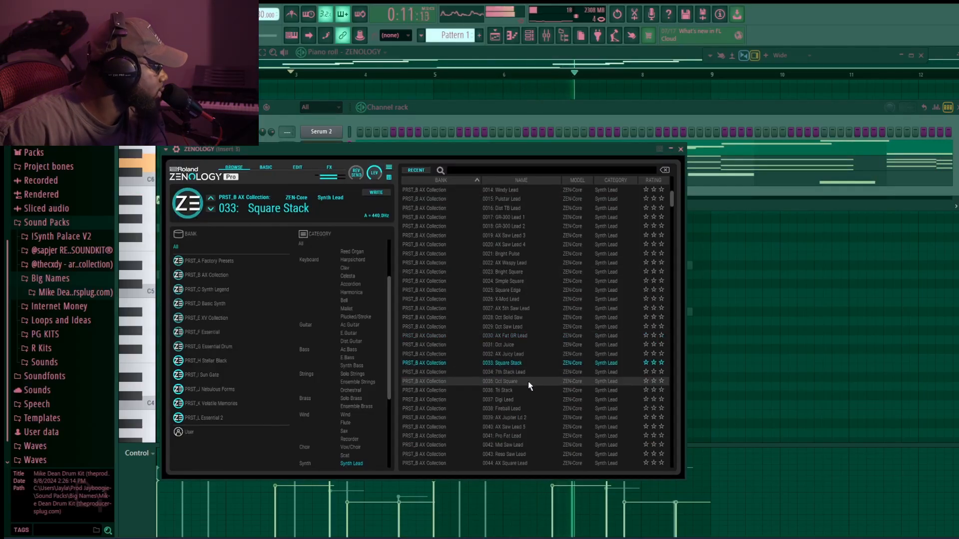
pyautogui.click(527, 381)
pyautogui.scroll(-1, 529, 412)
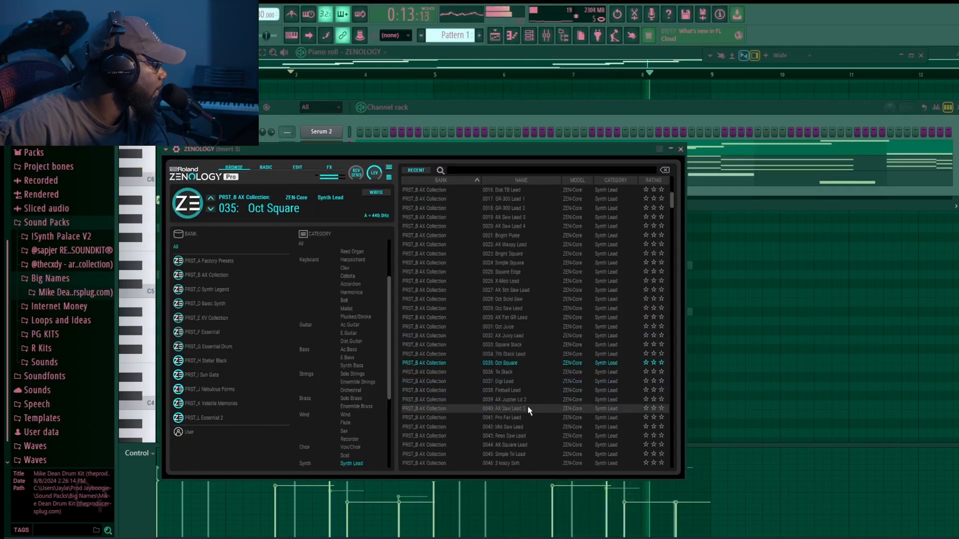
pyautogui.scroll(-1, 527, 404)
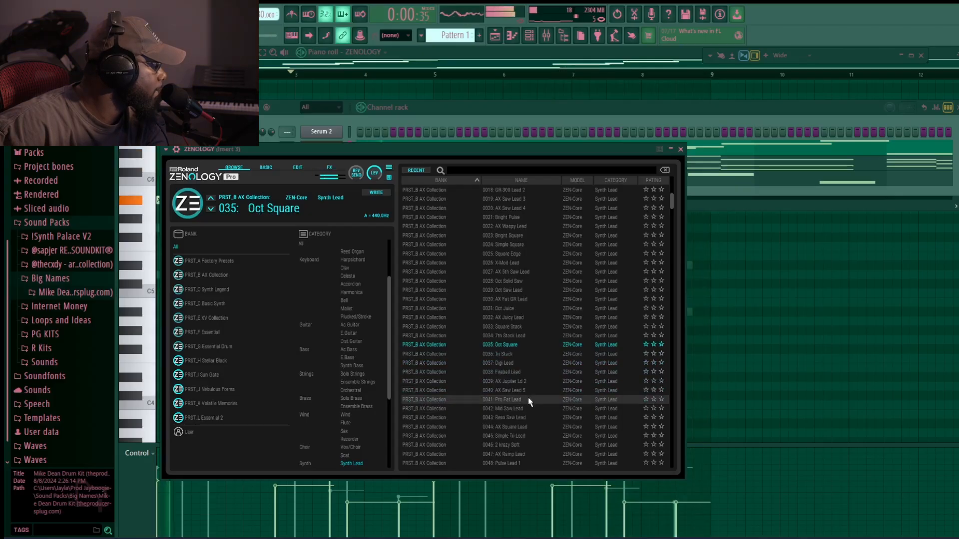
pyautogui.click(530, 400)
pyautogui.scroll(-3, 530, 407)
pyautogui.click(531, 409)
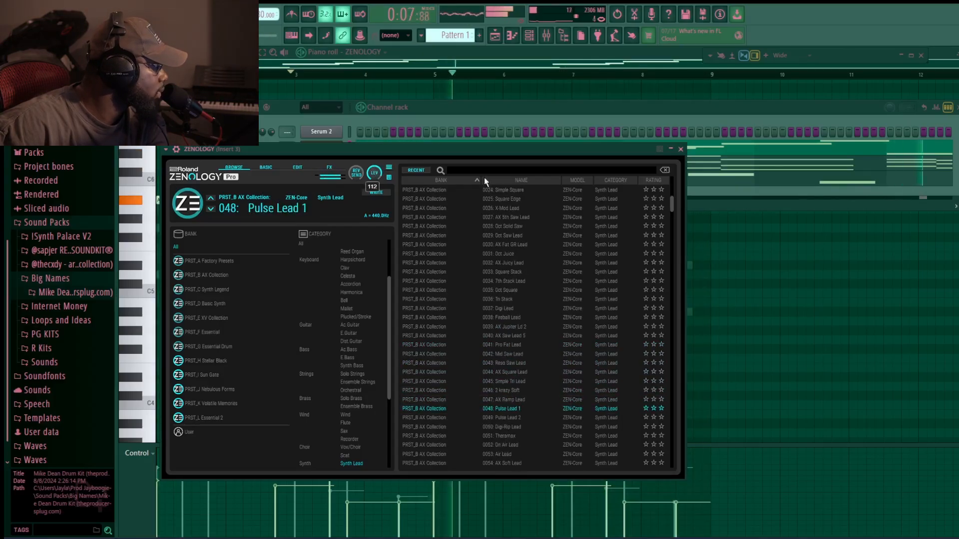
# - Close ZENOLOGY, select the Current and Current #2 channels, and transpose them by -1 semitone
pyautogui.click(680, 149)
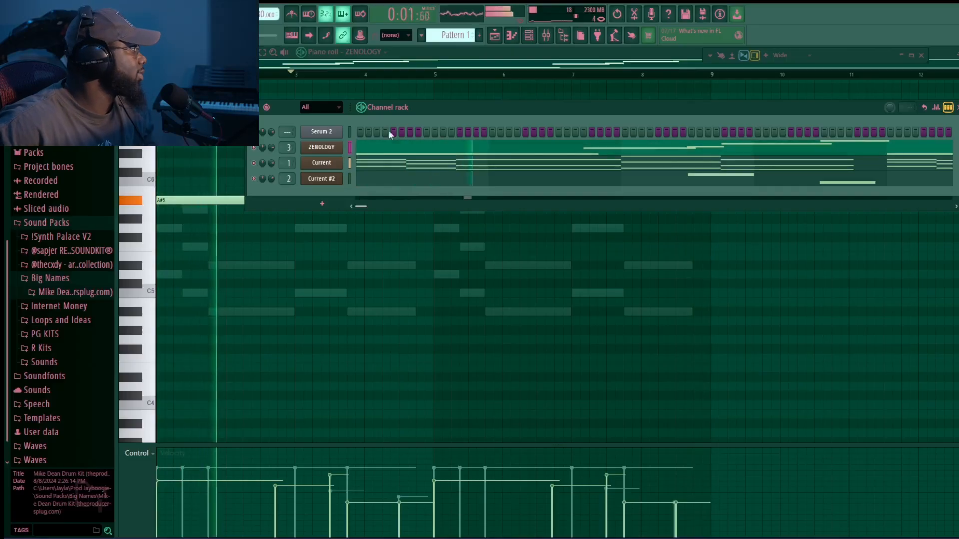
pyautogui.rightClick(349, 163)
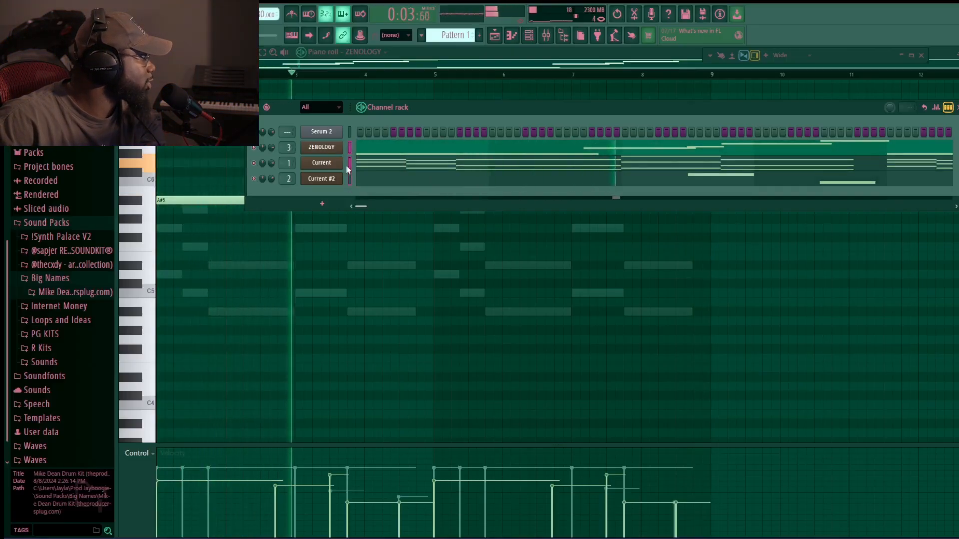
pyautogui.rightClick(349, 178)
pyautogui.click(548, 37)
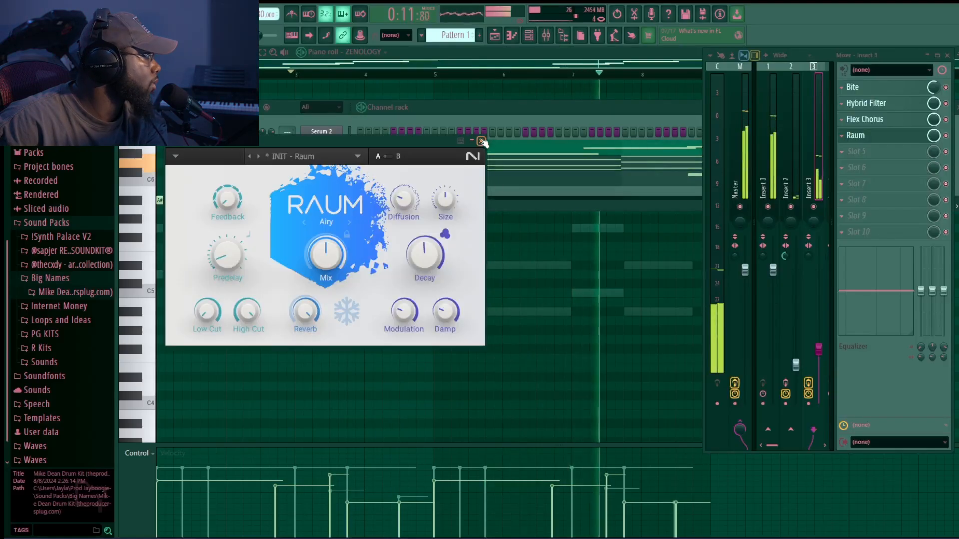
pyautogui.click(482, 142)
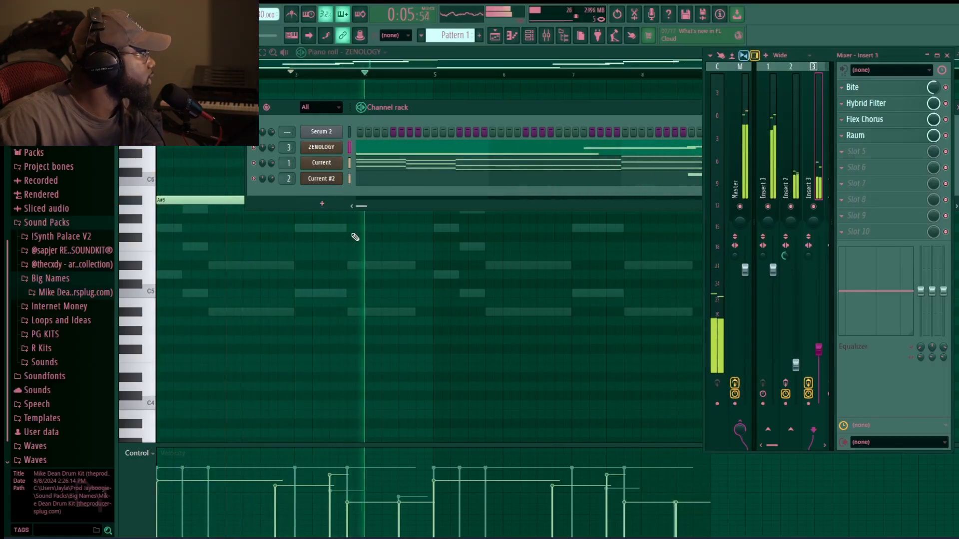
pyautogui.click(254, 107)
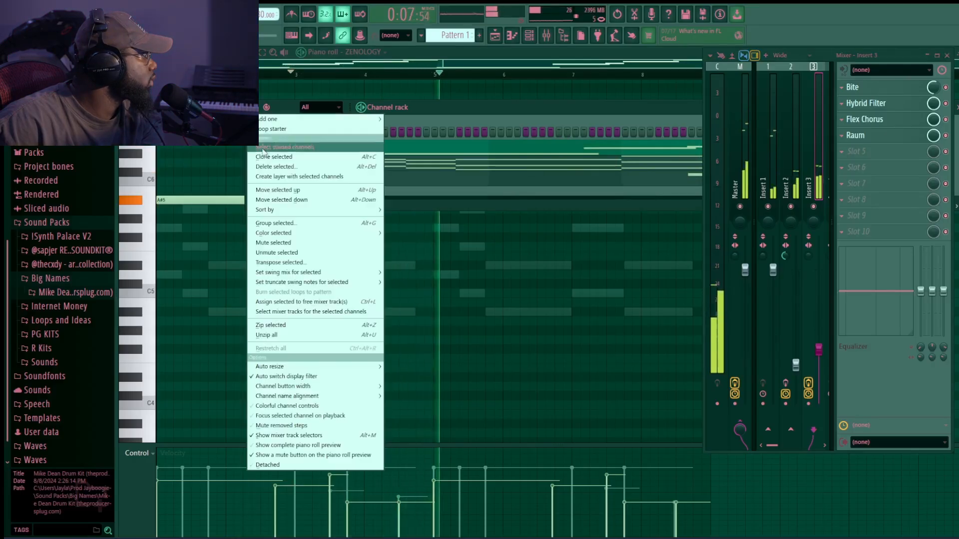
pyautogui.click(351, 263)
pyautogui.write('-1')
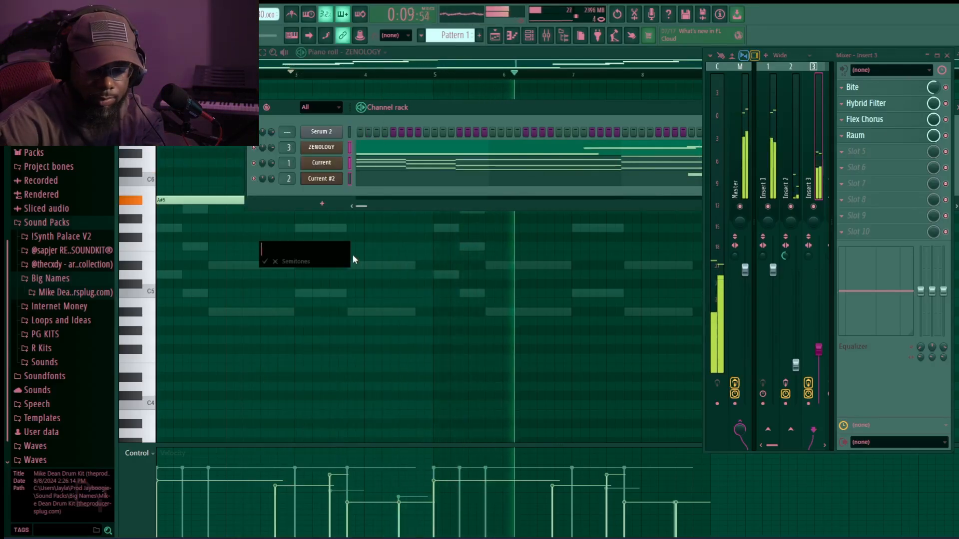
pyautogui.press('Return')
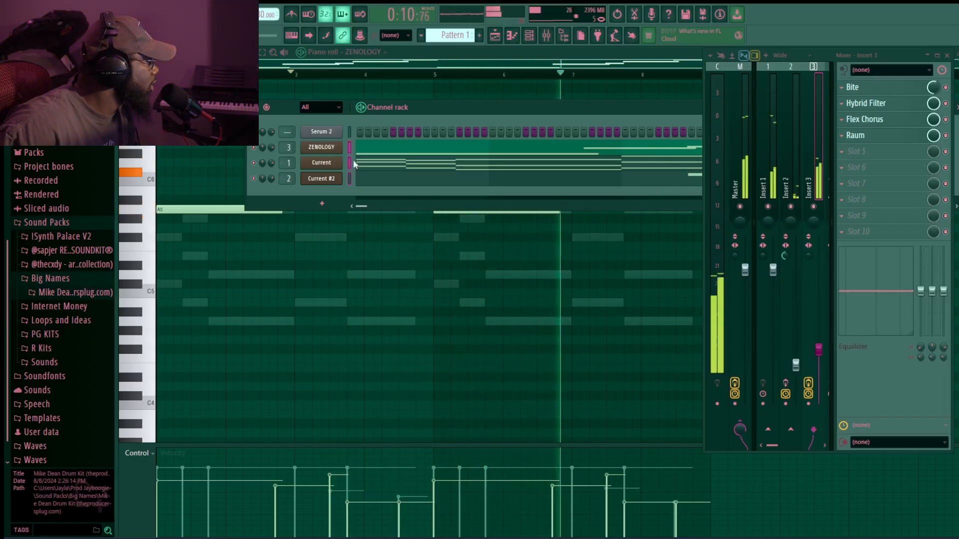
# - Add a new instrument channel from the plugin menu and close the Serum 2 window
pyautogui.click(323, 204)
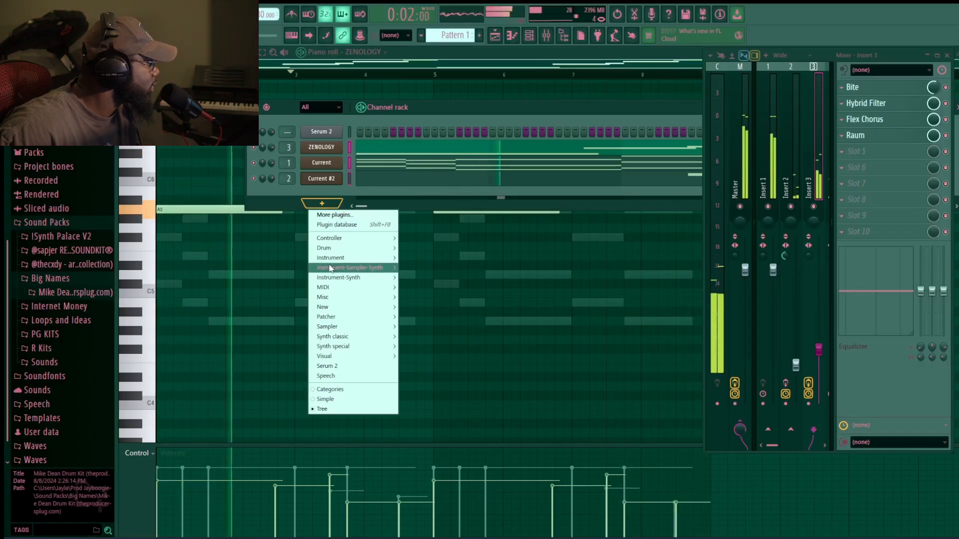
pyautogui.click(417, 268)
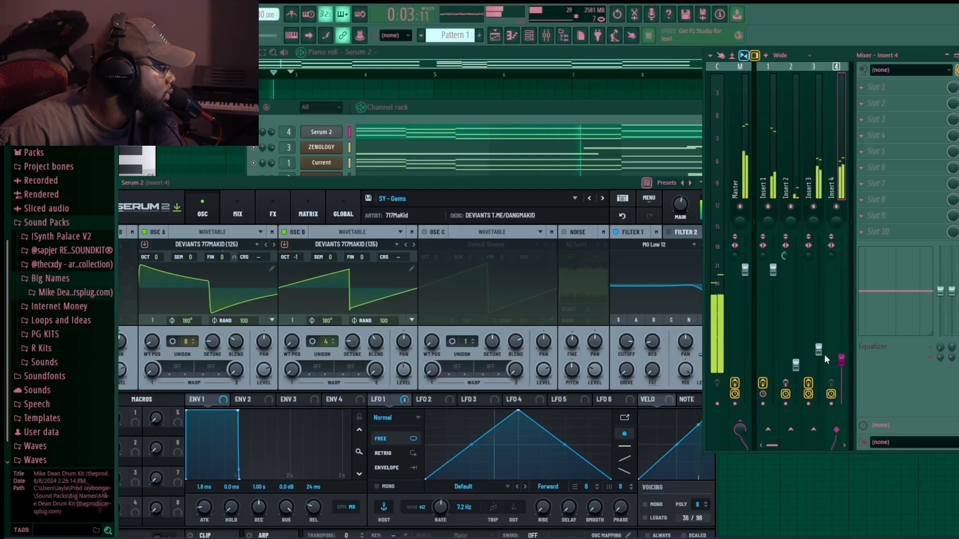
pyautogui.moveTo(651, 186); pyautogui.dragTo(584, 175)
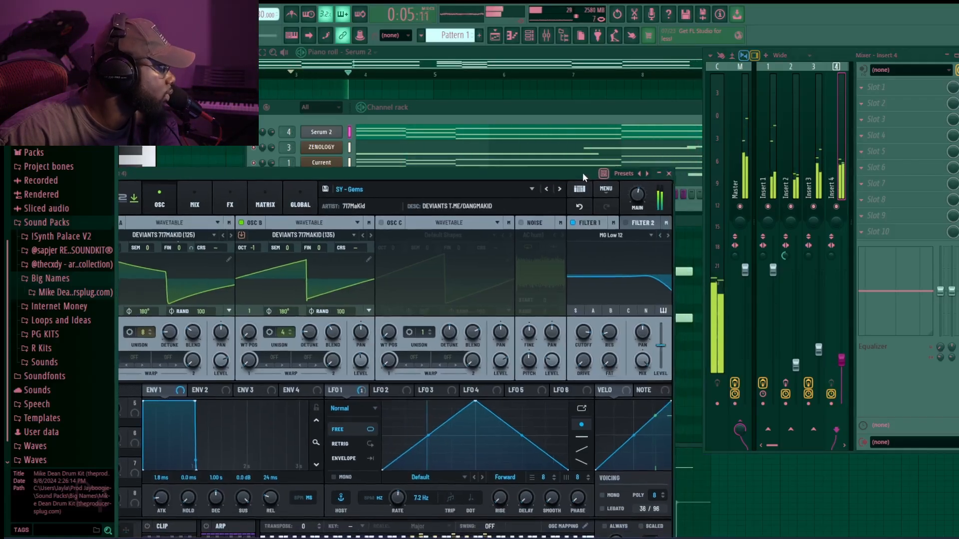
pyautogui.click(669, 173)
# - Lower the insert 4 fader slightly and route the ZENOLOGY #2 channel to mixer track 5
pyautogui.moveTo(841, 361); pyautogui.dragTo(841, 366)
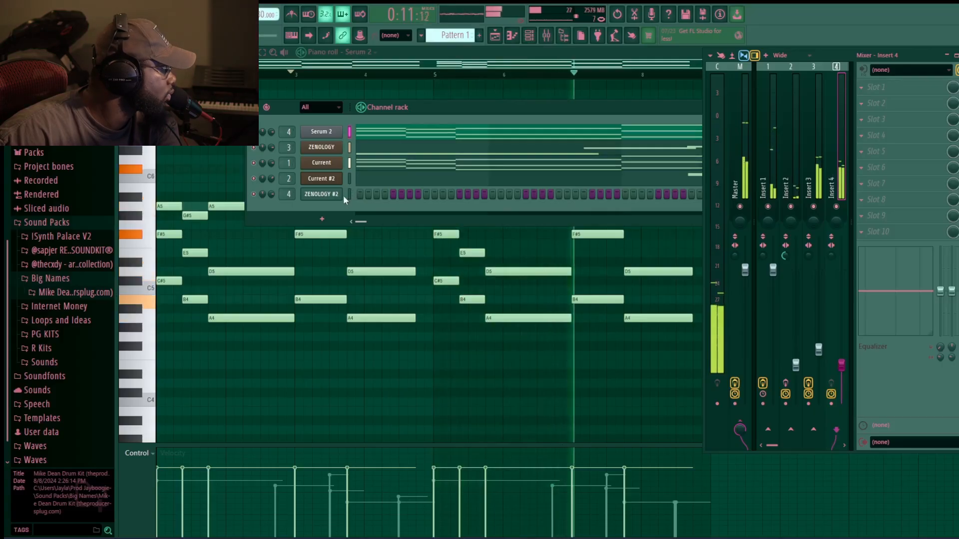
pyautogui.moveTo(289, 195); pyautogui.dragTo(288, 190)
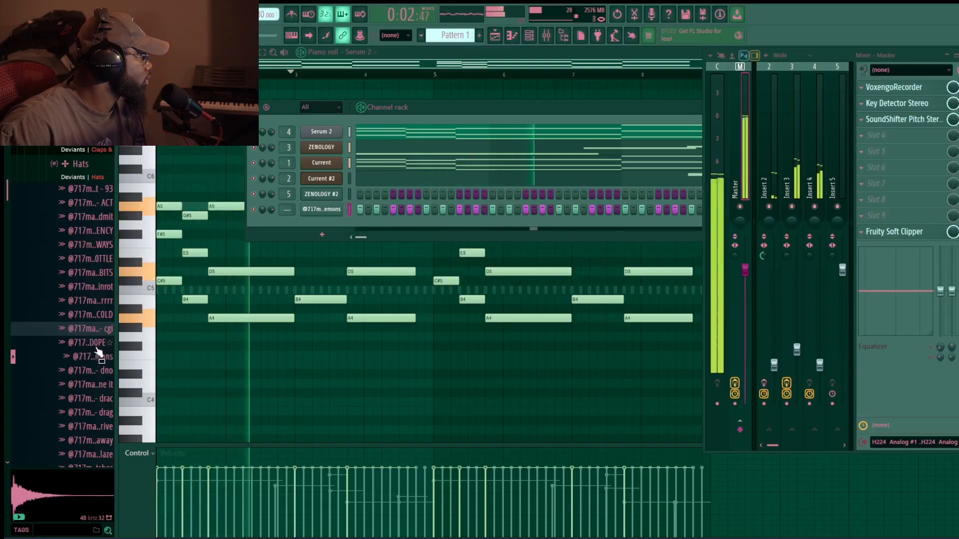
# - Open the Deviants HiHat - demons sampler channel and adjust its sample length
pyautogui.click(307, 209)
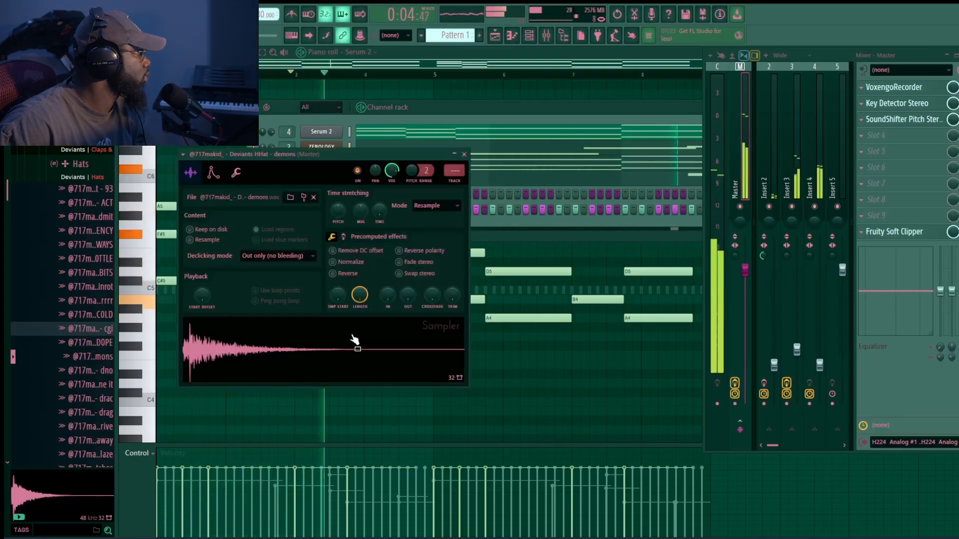
pyautogui.moveTo(349, 299); pyautogui.dragTo(377, 316)
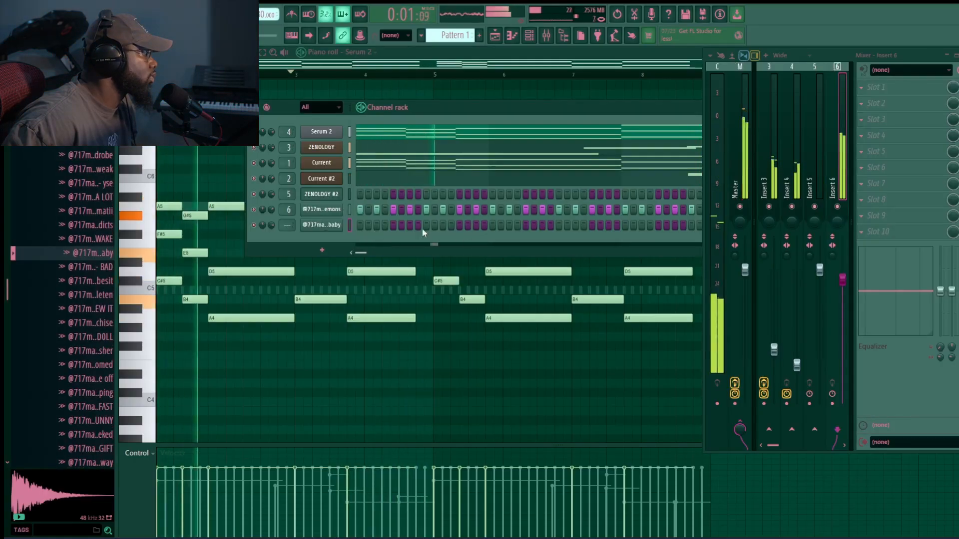
pyautogui.click(428, 225)
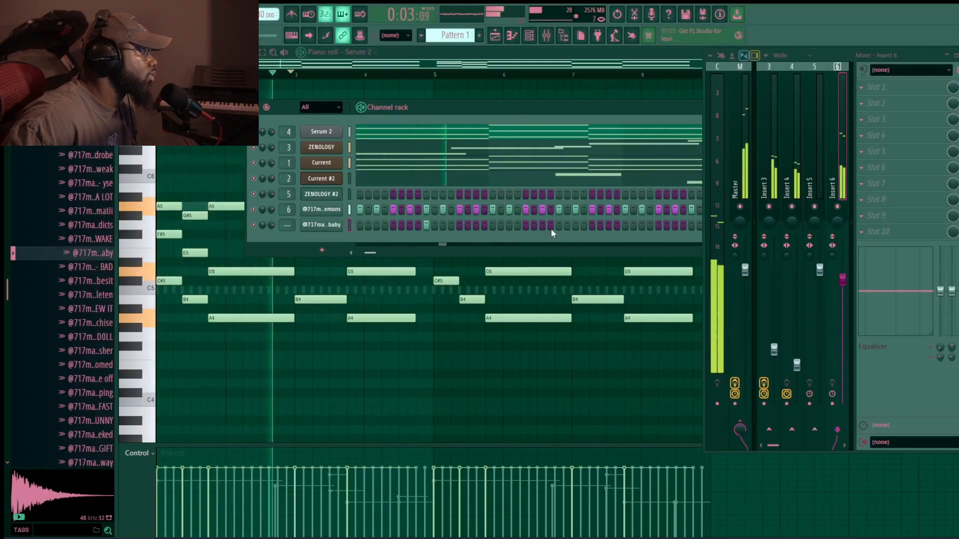
pyautogui.click(559, 225)
pyautogui.click(556, 228)
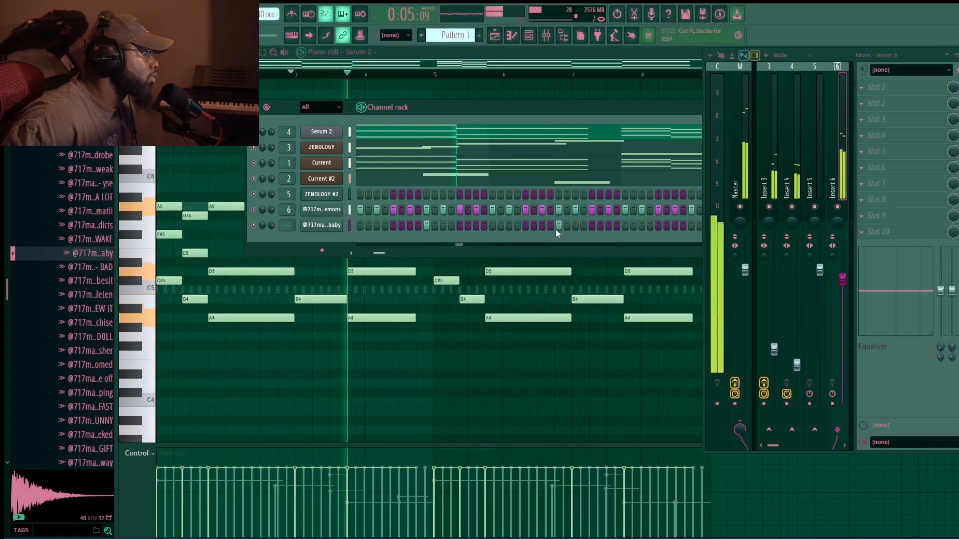
pyautogui.hscroll(3, 555, 229)
pyautogui.click(578, 227)
pyautogui.hscroll(2, 583, 227)
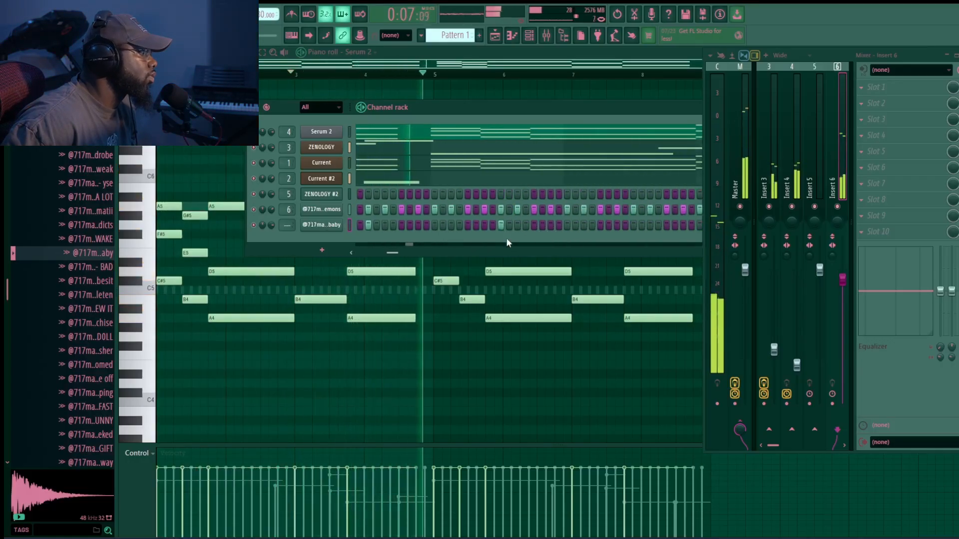
pyautogui.hscroll(2, 580, 229)
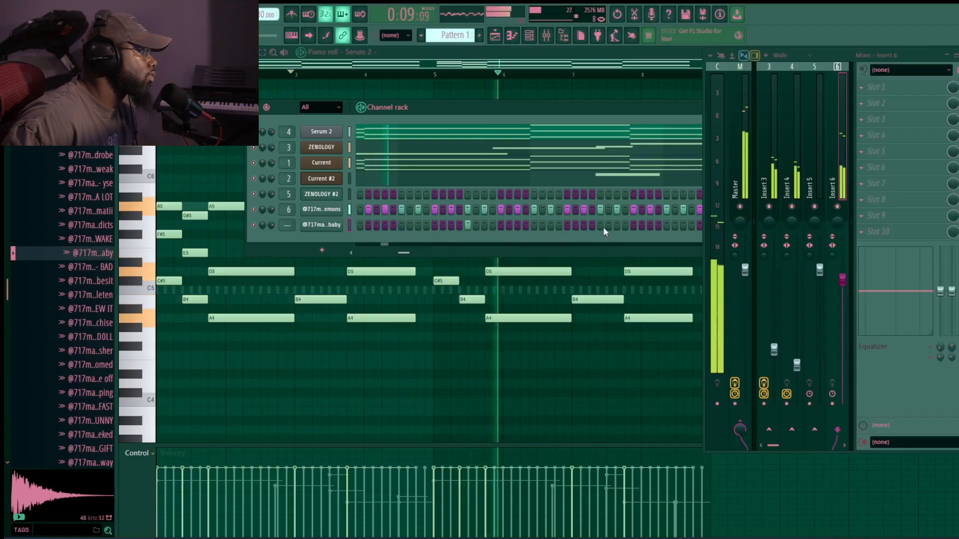
pyautogui.hscroll(1, 600, 224)
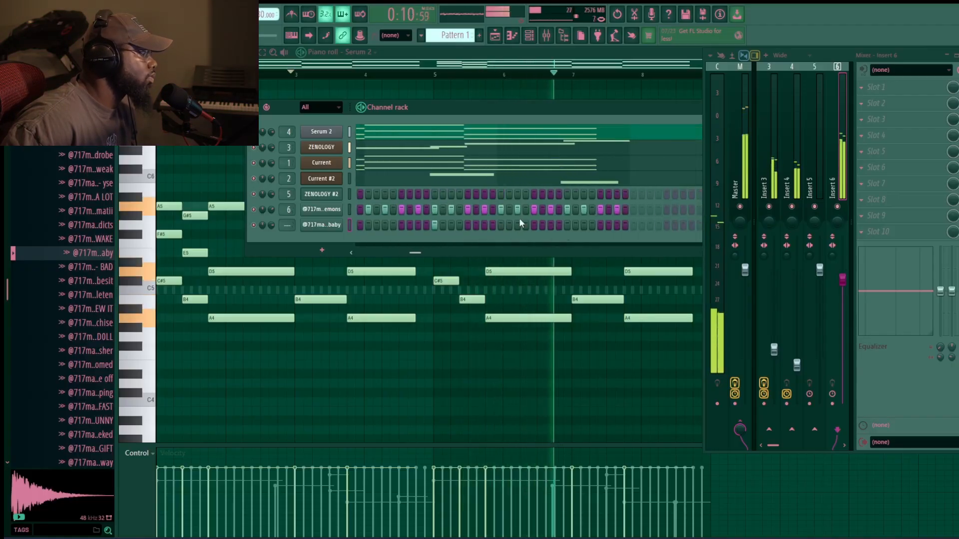
pyautogui.click(565, 226)
pyautogui.hscroll(-3, 521, 228)
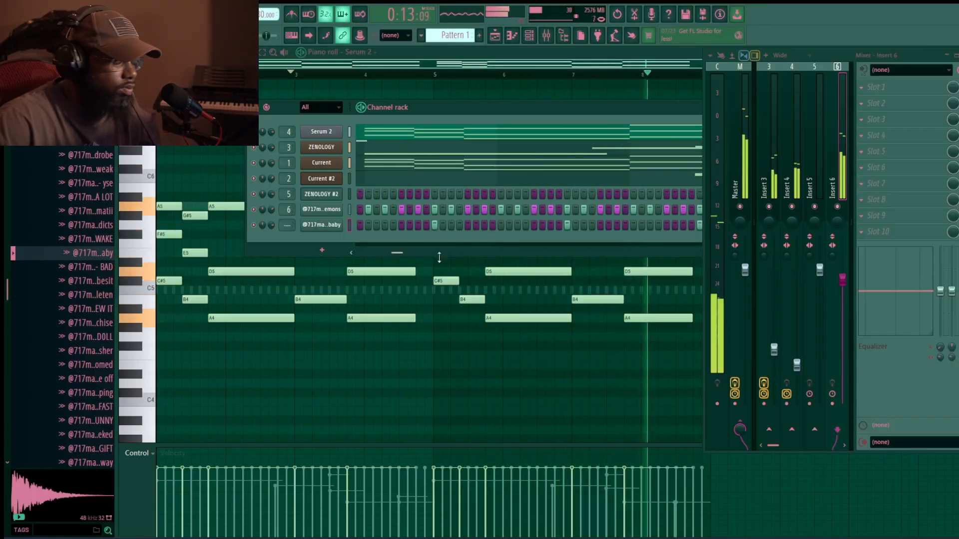
pyautogui.hscroll(-3, 510, 212)
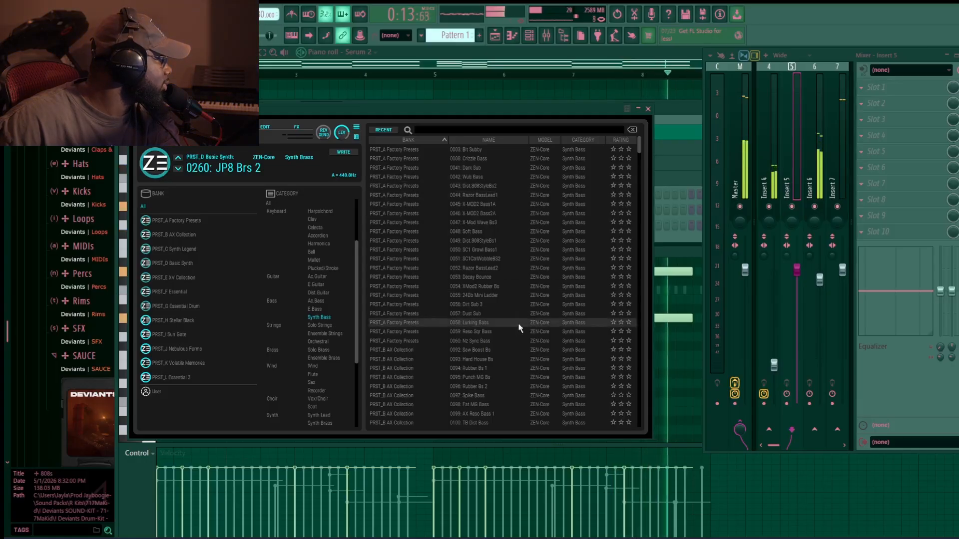
# - Pick a synth bass preset in ZENOLOGY's preset browser and return to the channel rack
pyautogui.click(508, 333)
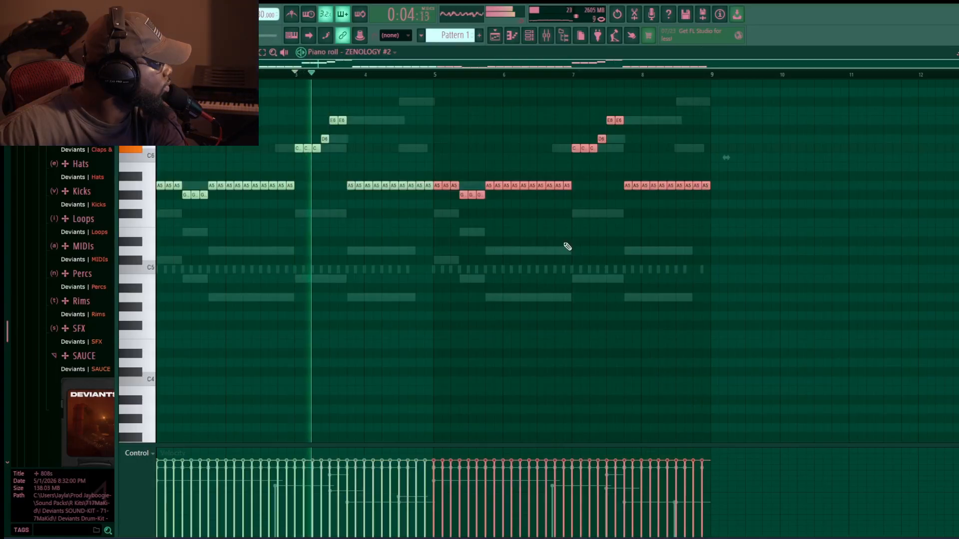
pyautogui.keyDown('ctrl'); pyautogui.click(627, 264); pyautogui.keyUp('ctrl')
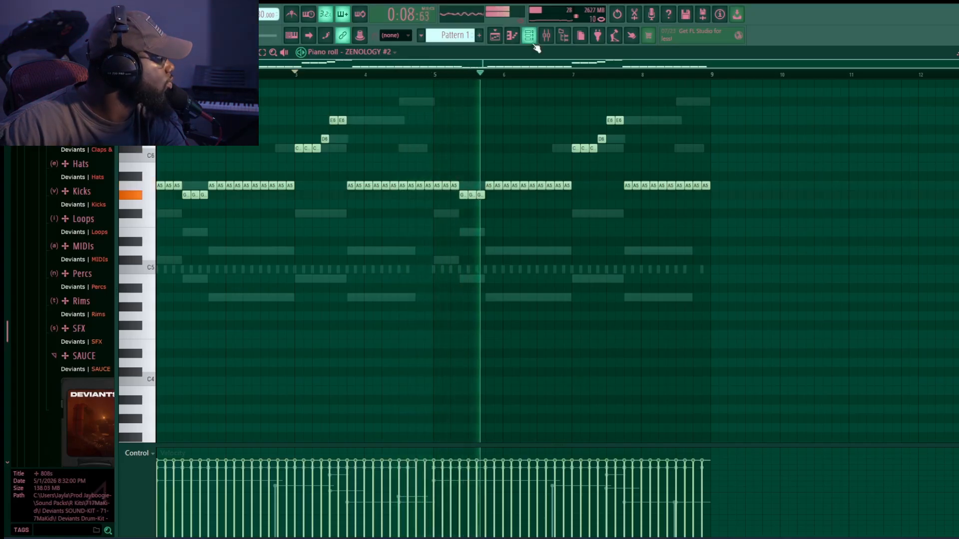
pyautogui.press('F6')
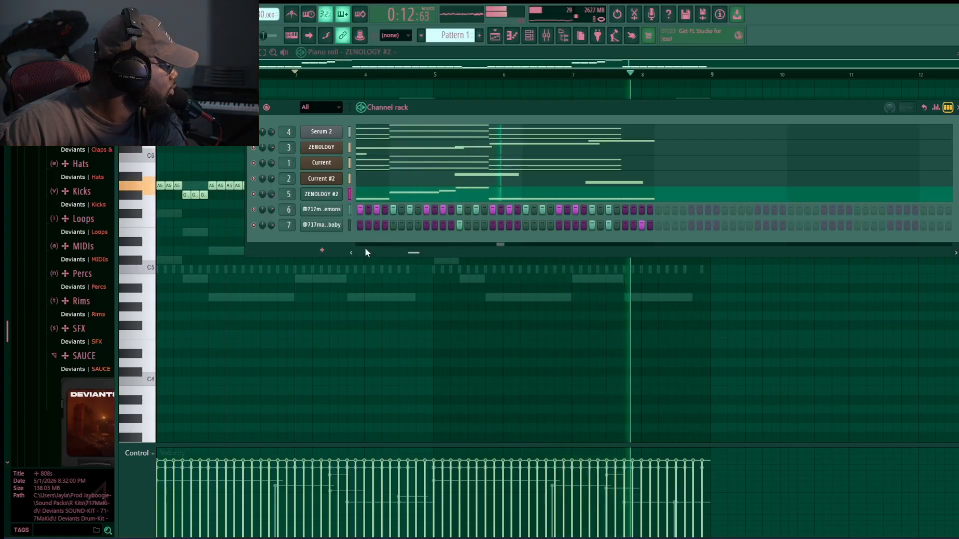
# - Add a new Current instrument channel from the generator plugin list for the 808
pyautogui.click(321, 250)
pyautogui.click(327, 270)
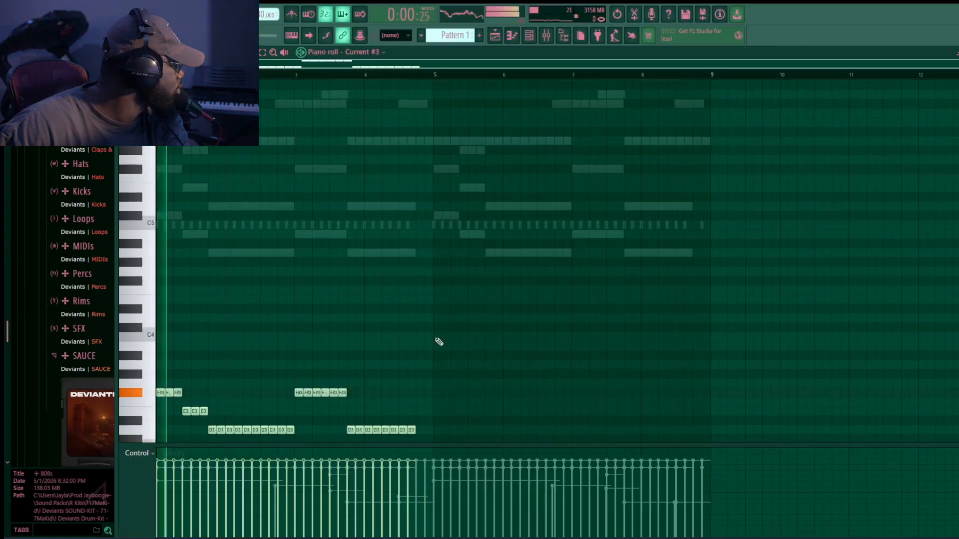
pyautogui.scroll(-1, 437, 340)
pyautogui.moveTo(496, 388); pyautogui.dragTo(160, 264)
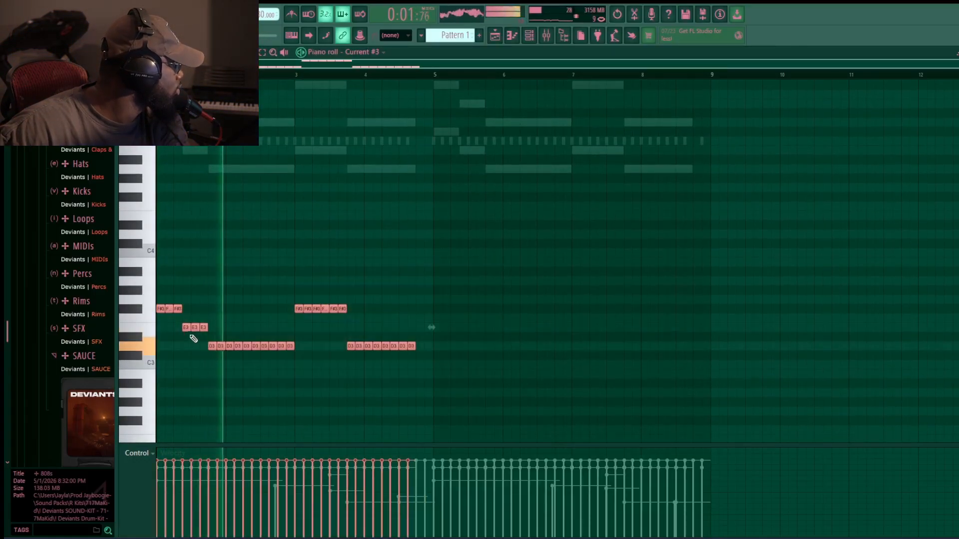
# - Duplicate the 808 notes into the second half and delete the last two D3 notes of the first run
pyautogui.hotkey('ctrl', 'b')
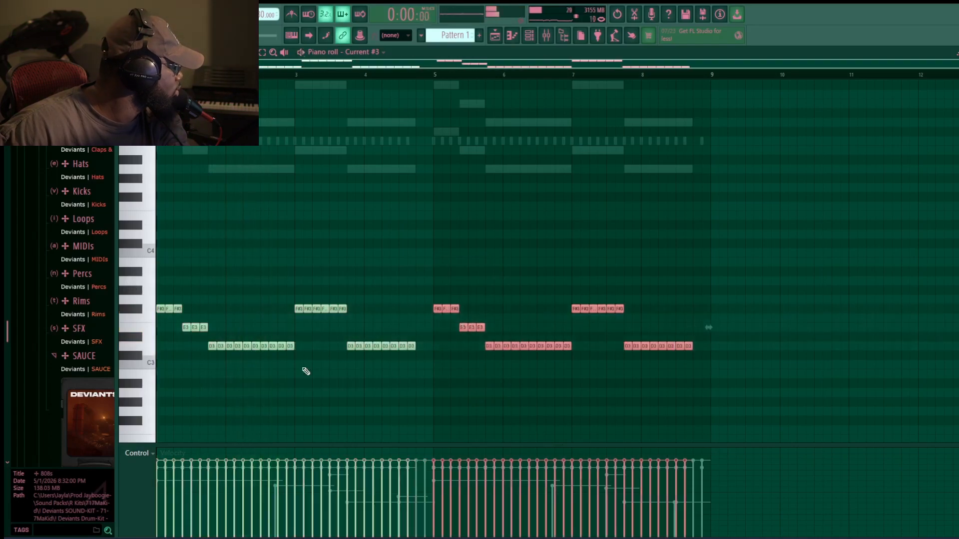
pyautogui.press('space')
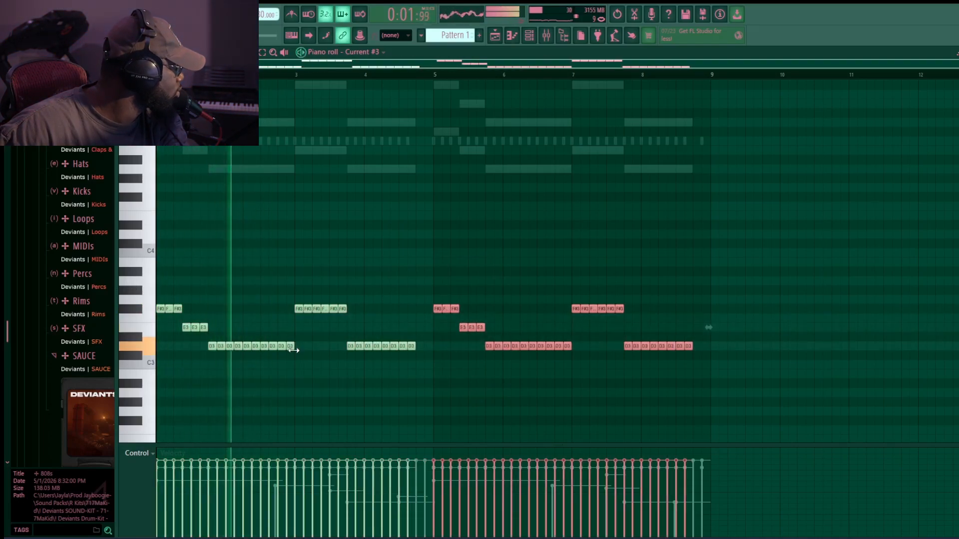
pyautogui.rightClick(291, 347)
pyautogui.rightClick(282, 347)
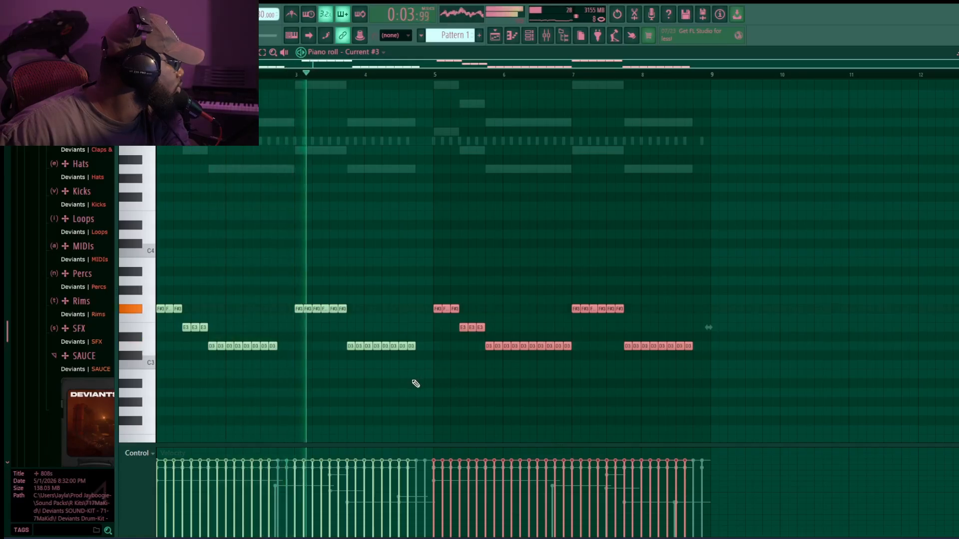
pyautogui.press('space')
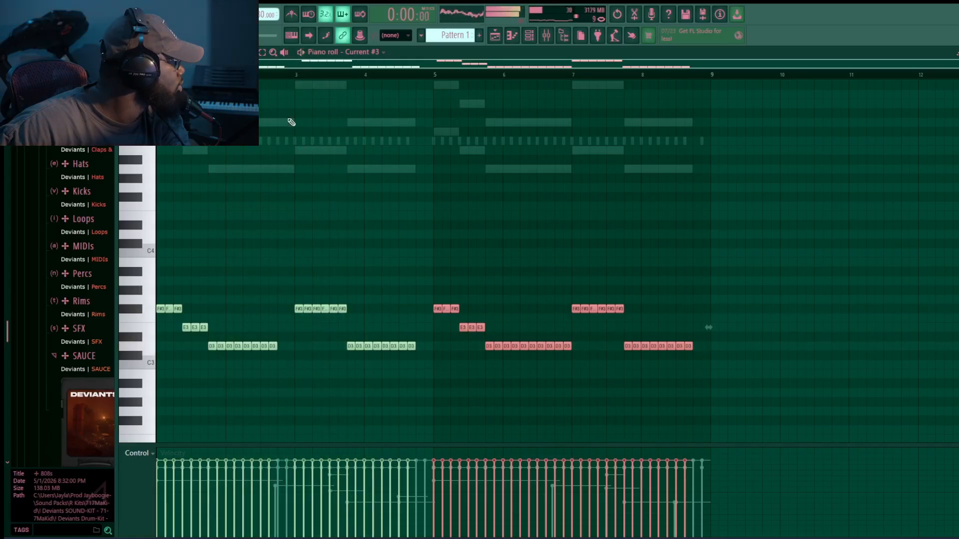
# - Select the three F#3 notes in bar 3 and transpose them up three semitones to A3
pyautogui.moveTo(355, 320); pyautogui.dragTo(327, 306)
pyautogui.hotkey('shift', 'Up')
pyautogui.hotkey('shift', 'Up')
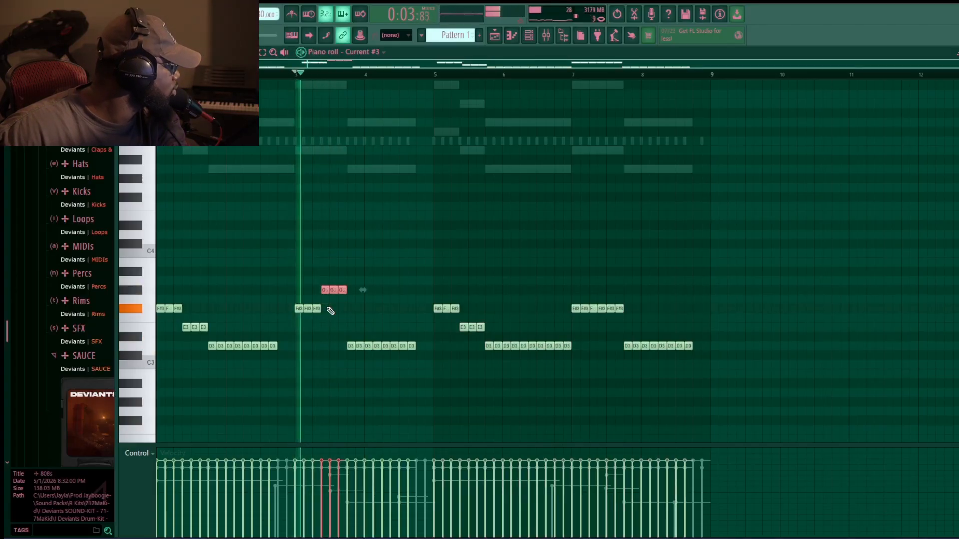
pyautogui.hotkey('shift', 'Up')
pyautogui.keyDown('ctrl'); pyautogui.click(480, 382); pyautogui.keyUp('ctrl')
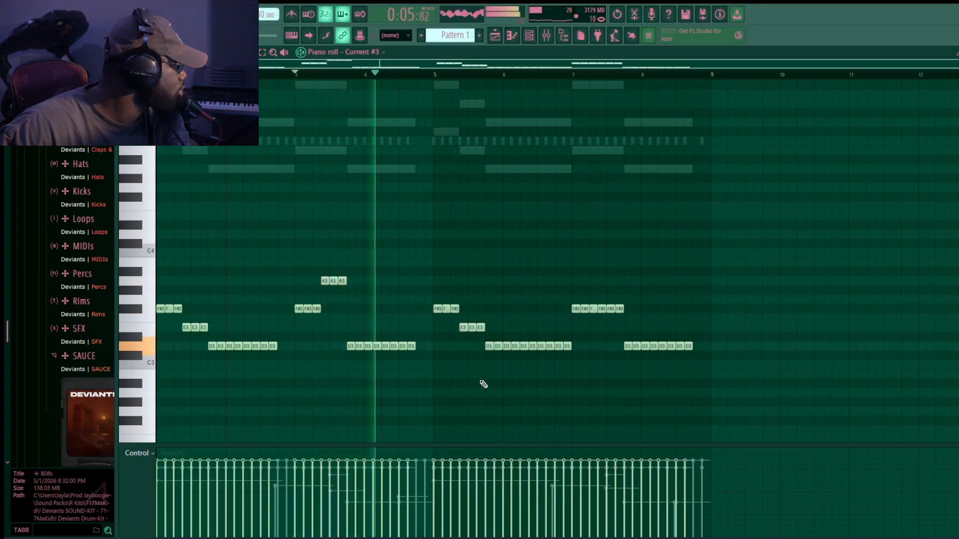
# - Transpose the last three F#3 notes in bar 7 up three semitones to A3
pyautogui.moveTo(641, 305); pyautogui.dragTo(603, 313)
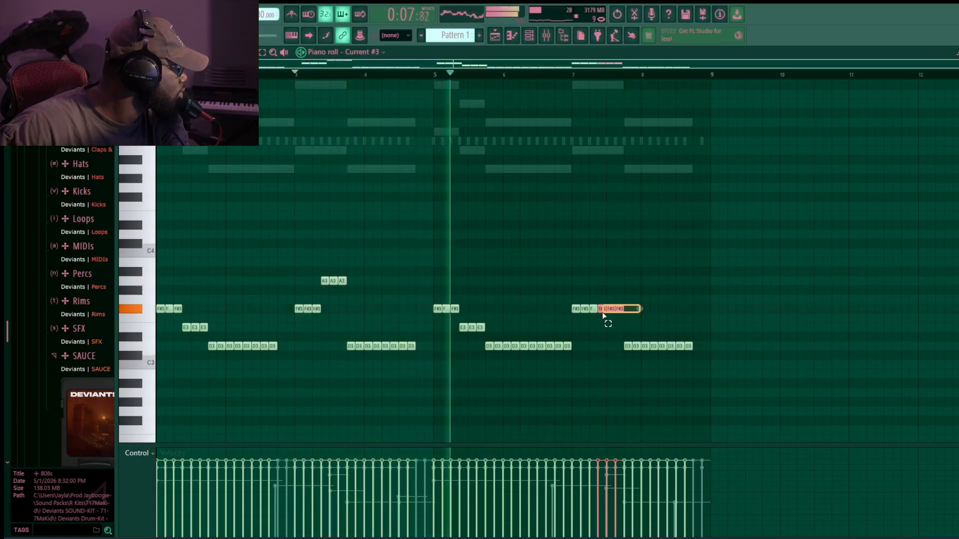
pyautogui.hotkey('shift', 'Up')
pyautogui.hotkey('shift', 'Up')
pyautogui.hotkey('shift', 'Up')
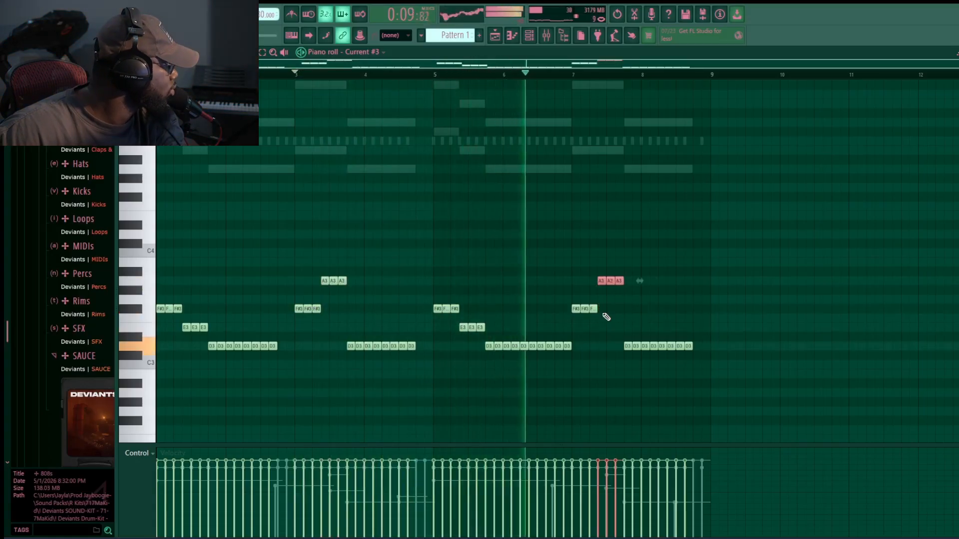
pyautogui.keyDown('ctrl'); pyautogui.click(606, 317); pyautogui.keyUp('ctrl')
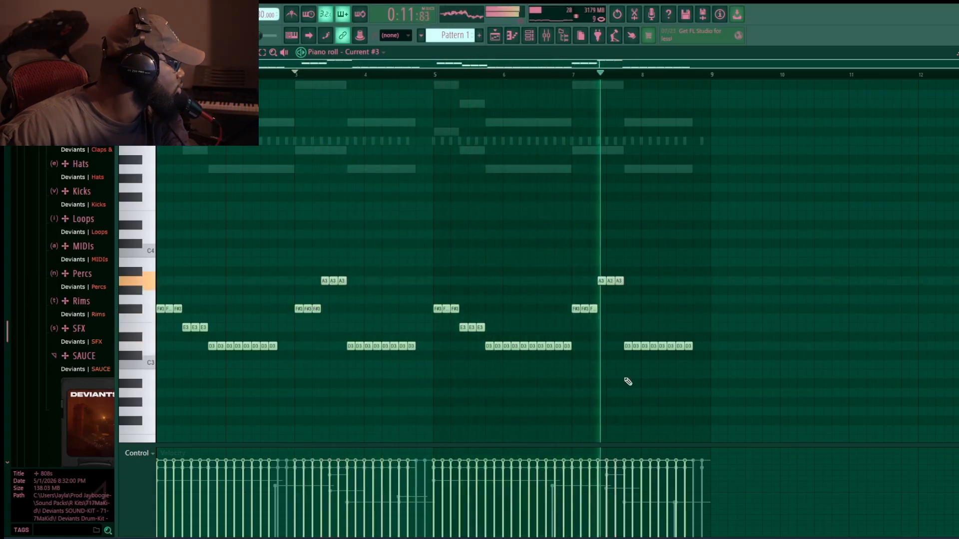
pyautogui.click(529, 37)
pyautogui.click(547, 35)
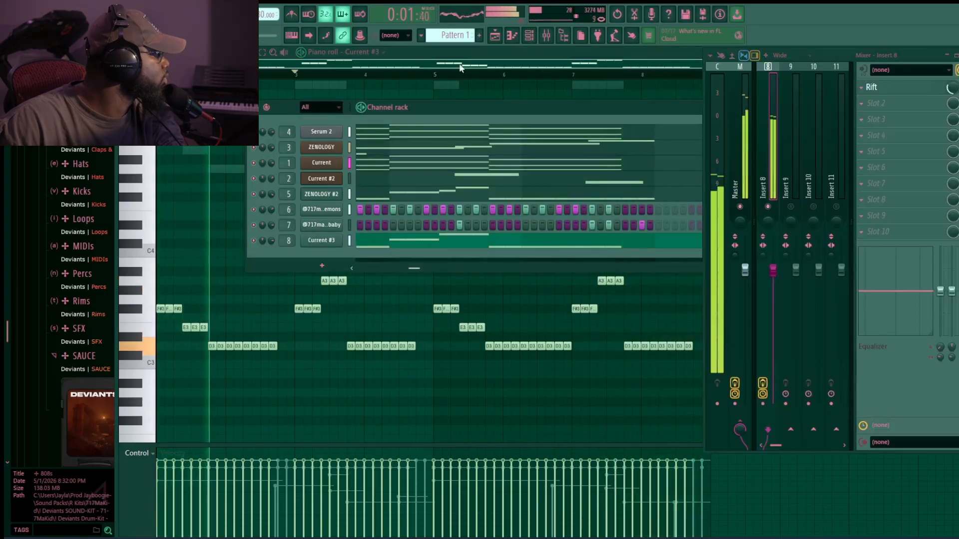
# - Open the Current chord pattern and raise its B5 chord notes in bars 7 and 3, the bar-7 note to C#6
pyautogui.click(511, 36)
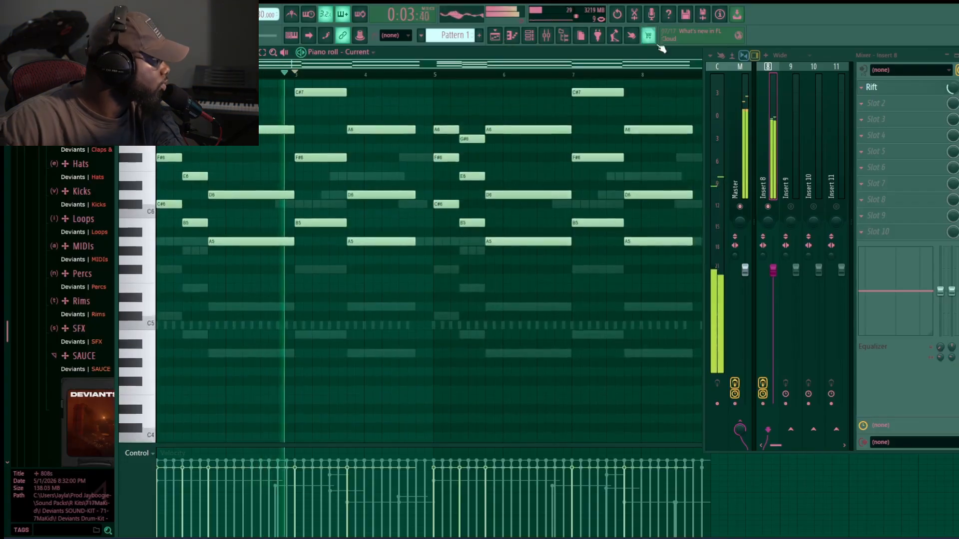
pyautogui.moveTo(774, 445); pyautogui.dragTo(764, 447)
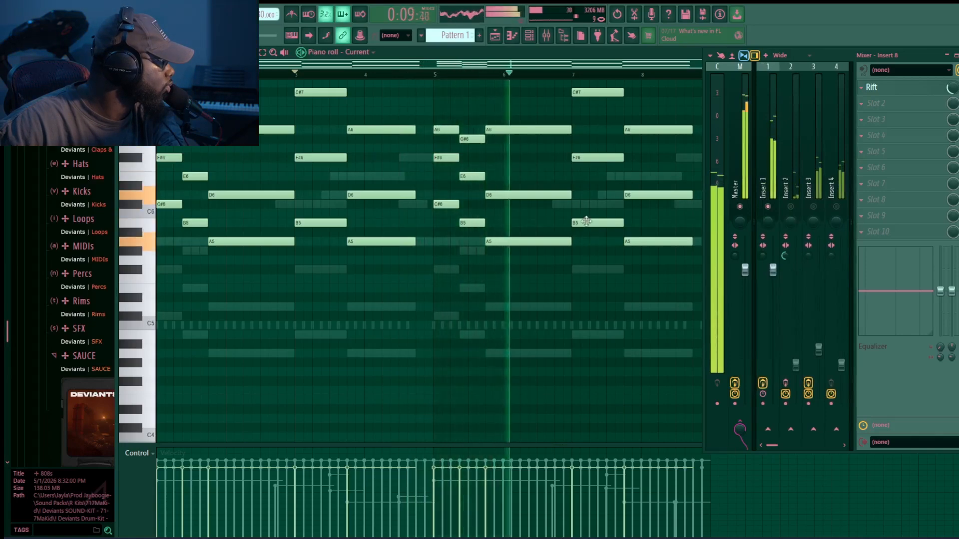
pyautogui.moveTo(586, 221); pyautogui.dragTo(584, 205)
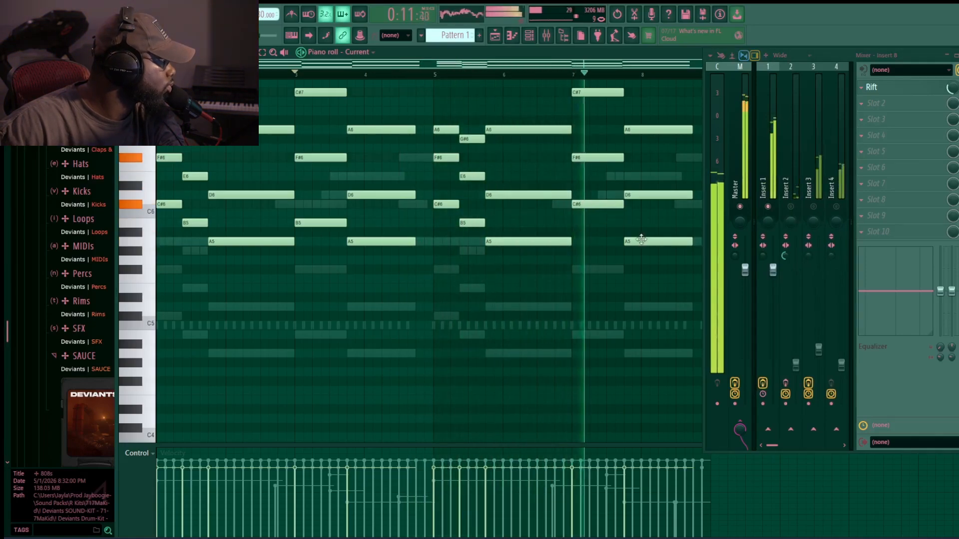
pyautogui.moveTo(321, 223); pyautogui.dragTo(324, 213)
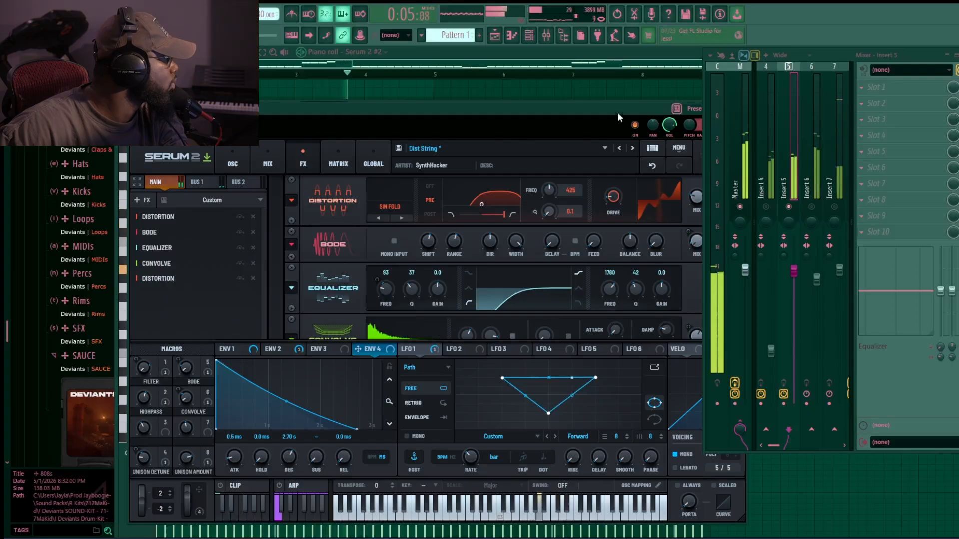
# - Review the Serum 2 effects chain on the Dist String patch, then close the plugin window
pyautogui.moveTo(617, 112); pyautogui.dragTo(577, 76)
pyautogui.scroll(-3, 685, 283)
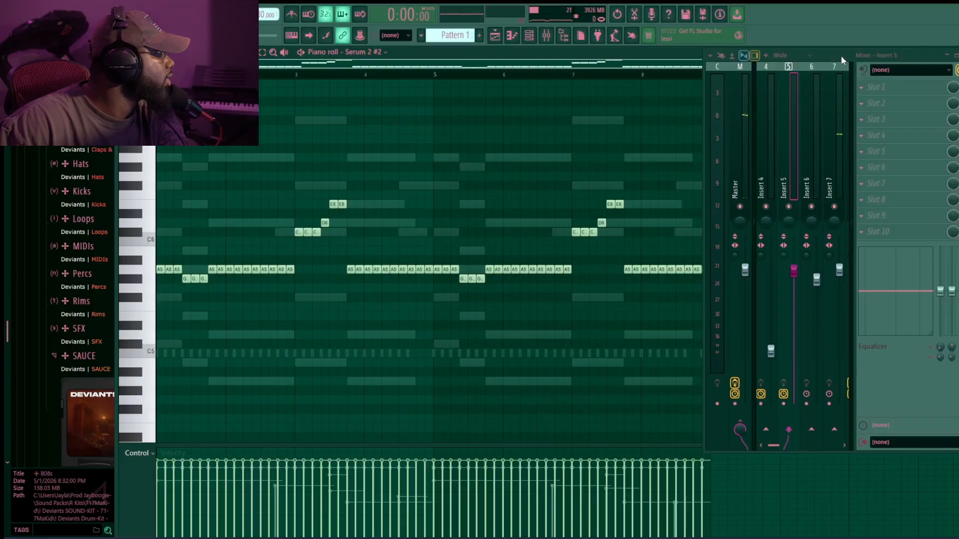
pyautogui.moveTo(841, 57); pyautogui.dragTo(611, 19)
pyautogui.click(737, 19)
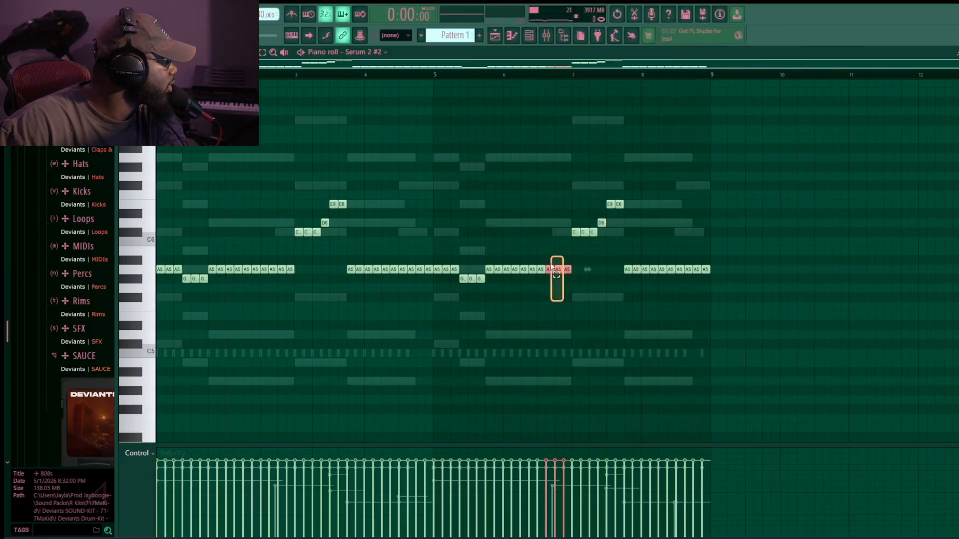
# - Rearrange the Serum 2 #2 melody by selecting its note groups and shifting them to new positions across the bars
pyautogui.moveTo(556, 274); pyautogui.dragTo(693, 274)
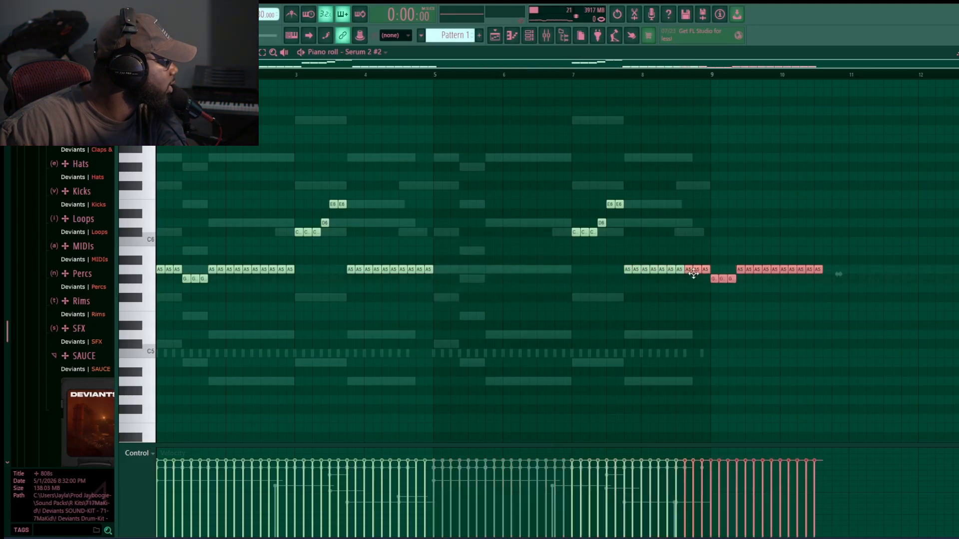
pyautogui.click(293, 272)
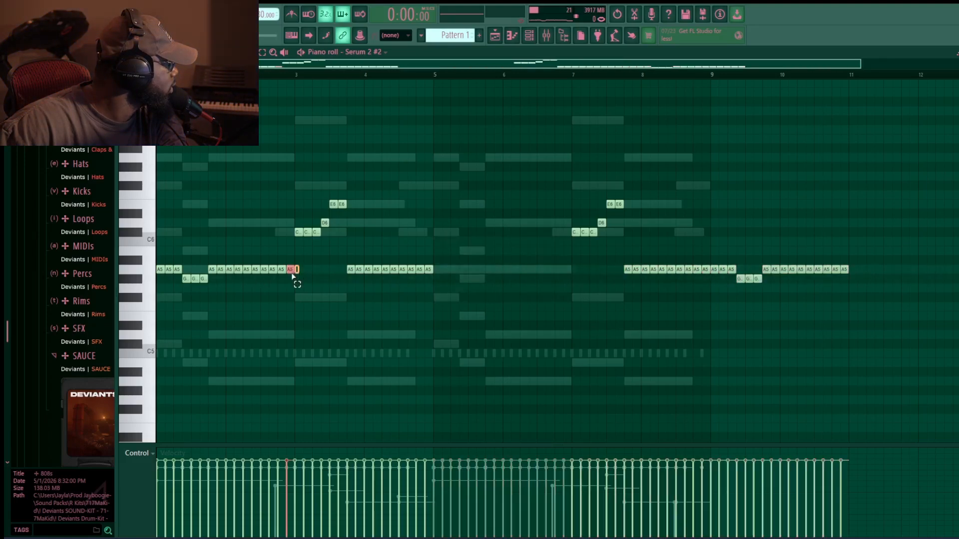
pyautogui.moveTo(158, 270); pyautogui.dragTo(441, 269)
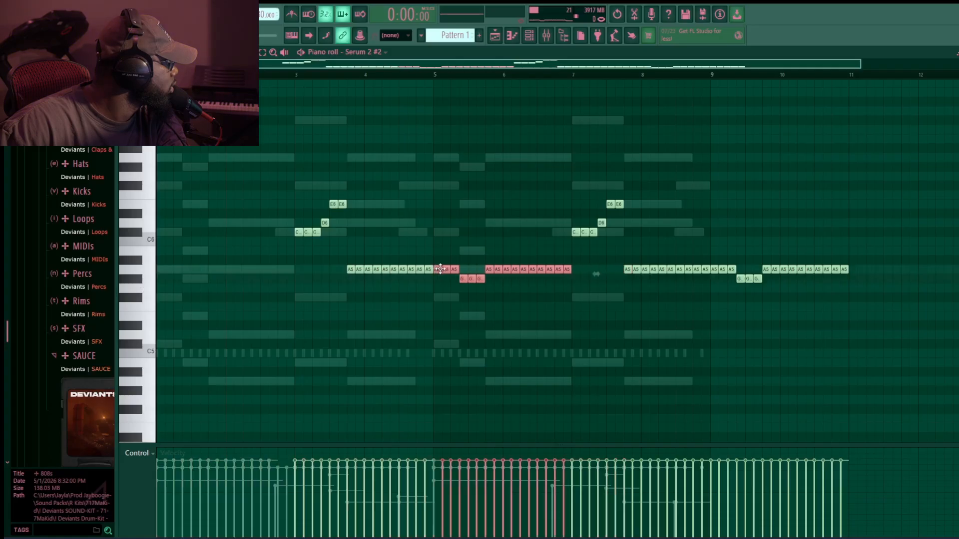
pyautogui.moveTo(877, 368); pyautogui.dragTo(185, 147)
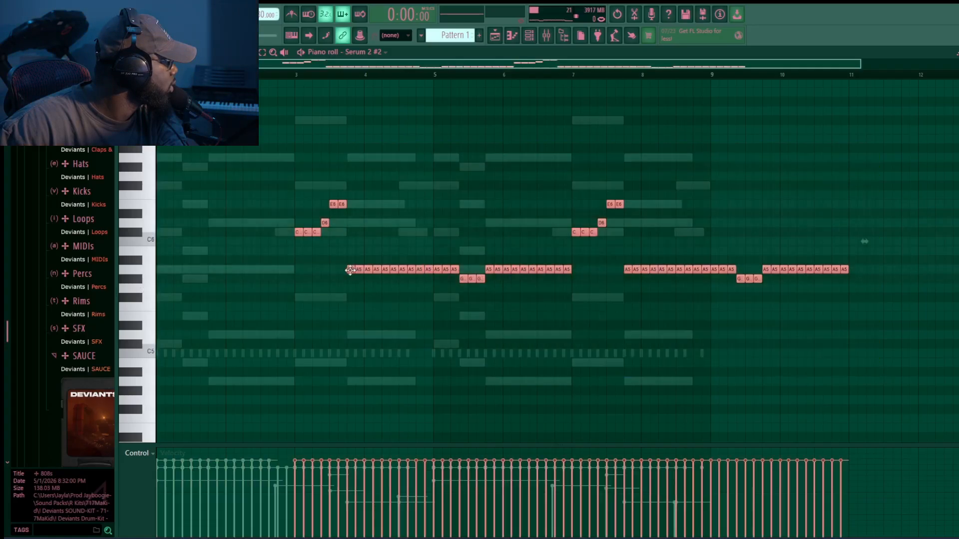
pyautogui.moveTo(350, 270); pyautogui.dragTo(177, 269)
pyautogui.click(465, 352)
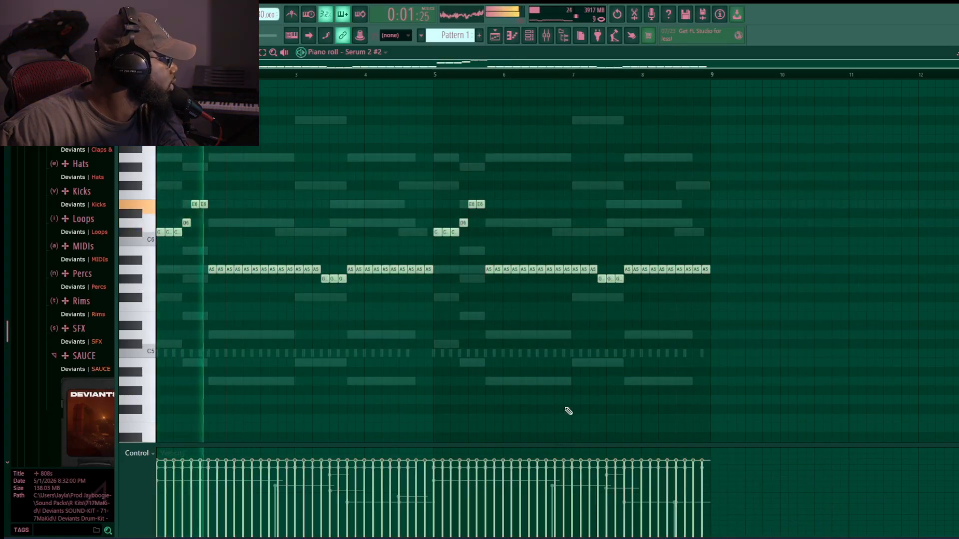
# - Preview rim samples from the Deviants kit's Rims folder in the browser
pyautogui.click(546, 36)
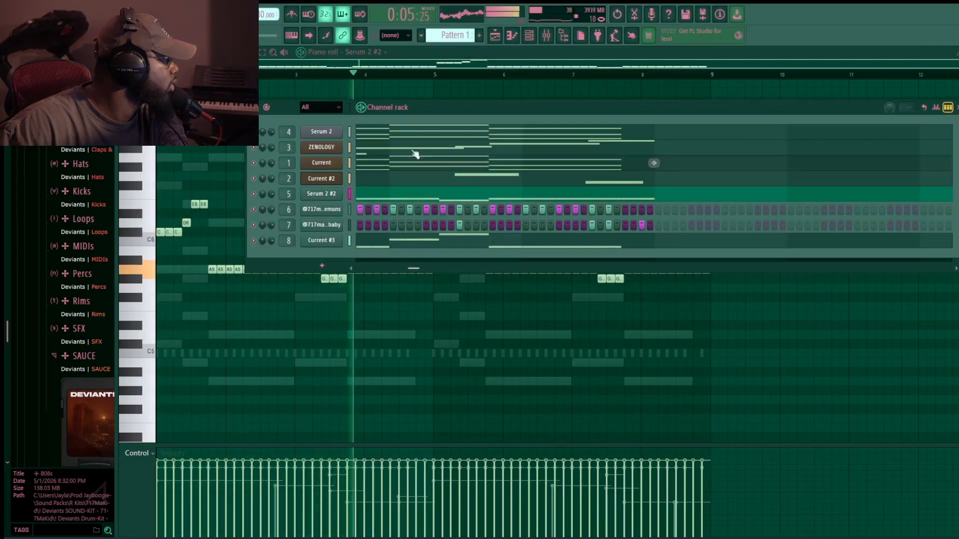
pyautogui.click(546, 36)
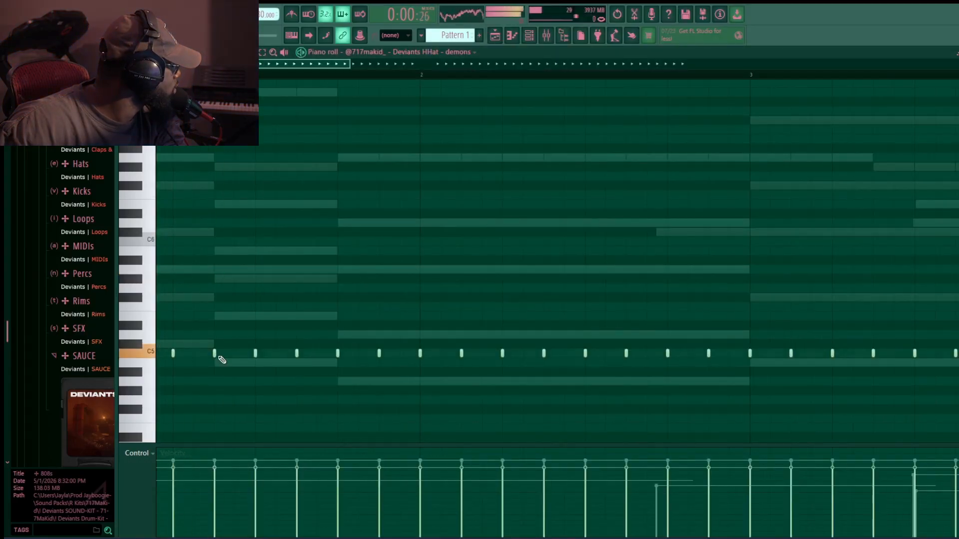
pyautogui.click(233, 353)
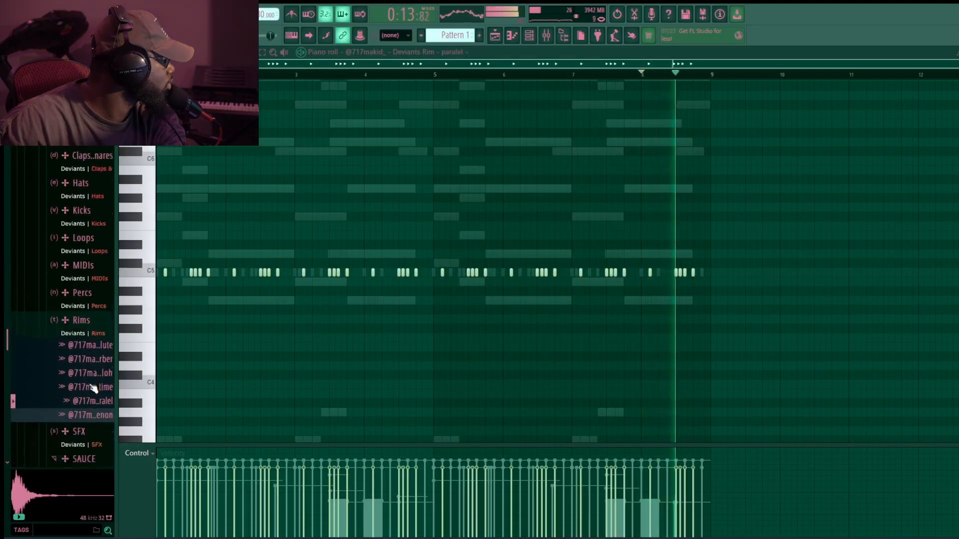
pyautogui.scroll(-2, 93, 388)
pyautogui.middleClick(97, 322)
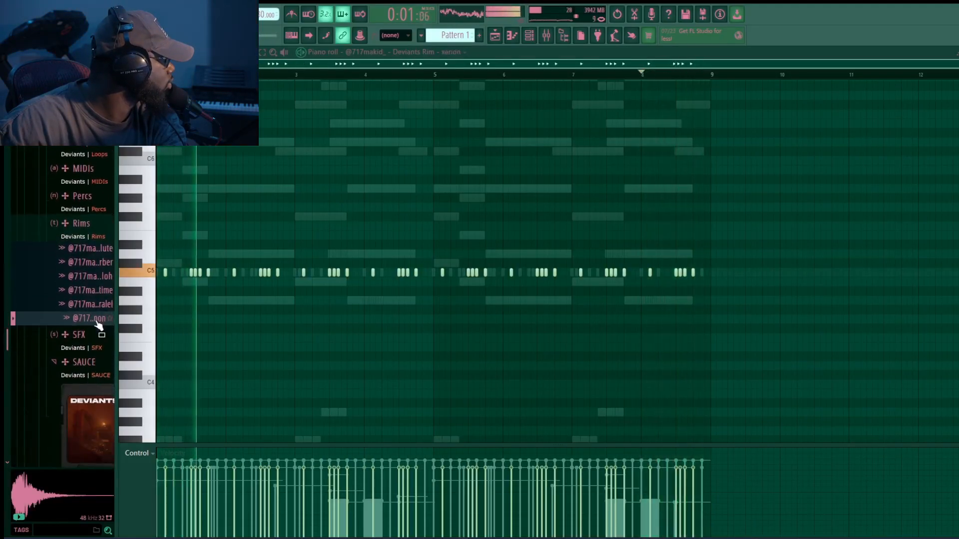
pyautogui.click(75, 223)
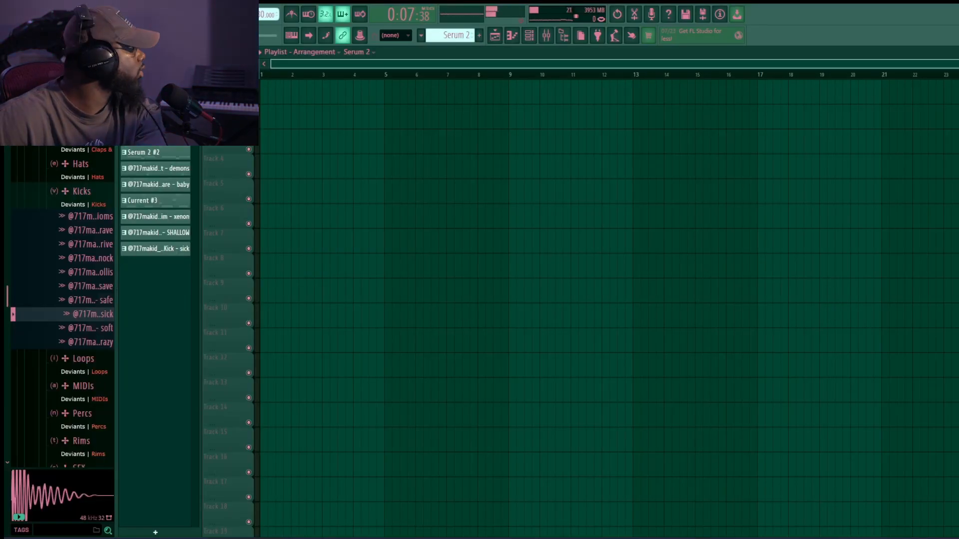
# - Duplicate the full 8-bar block of all pattern clips repeatedly along the playlist
pyautogui.click(148, 248)
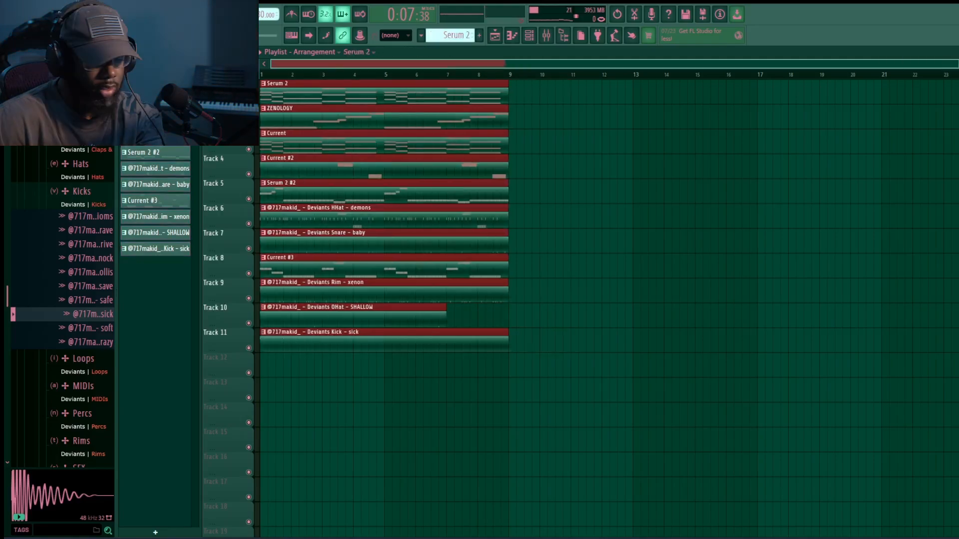
pyautogui.hotkey('ctrl', 'b')
pyautogui.hotkey('ctrl', 'b')
pyautogui.hotkey('ctrl', 'b')
pyautogui.hotkey('ctrl', 'b')
pyautogui.scroll(-3, 629, 396)
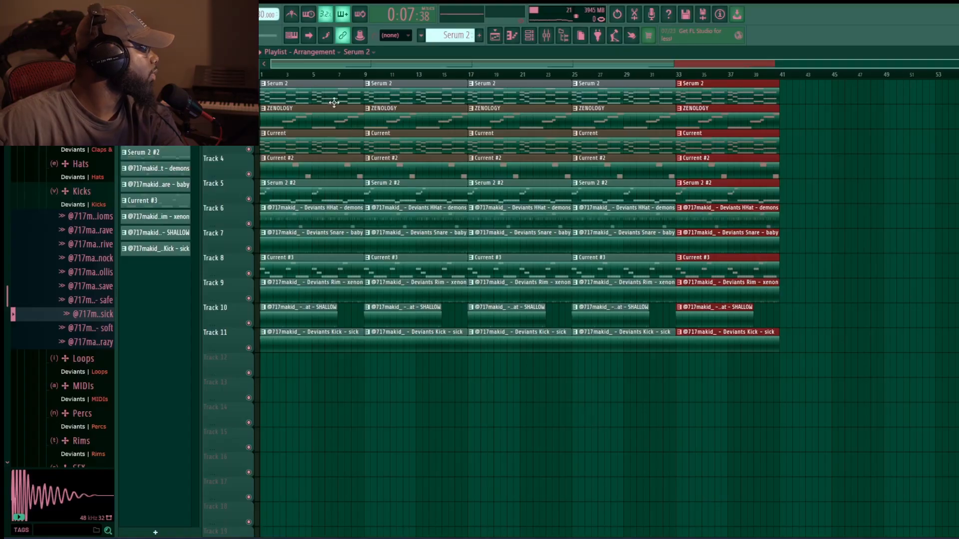
# - Restructure the playlist into song sections by clearing and moving clip blocks
pyautogui.moveTo(334, 103); pyautogui.dragTo(387, 402)
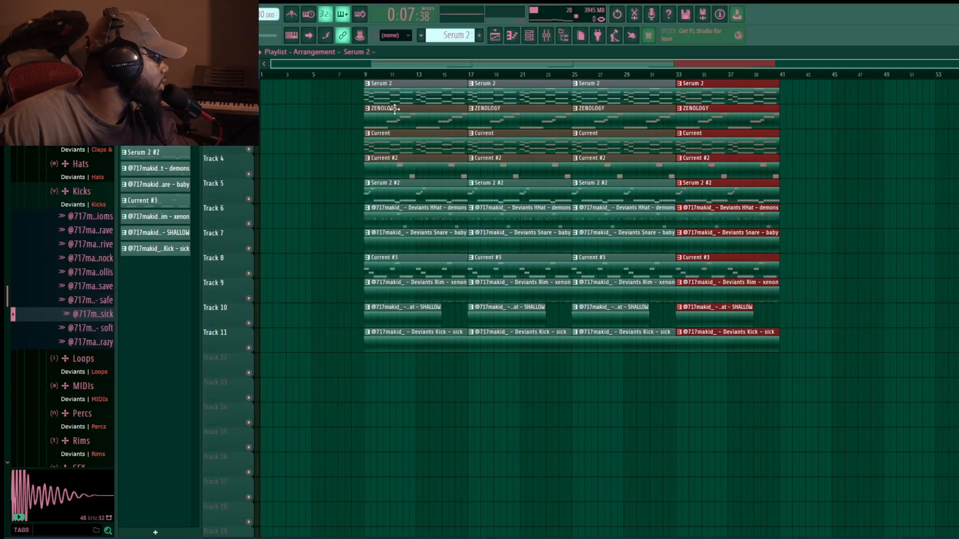
pyautogui.moveTo(427, 100); pyautogui.dragTo(314, 84)
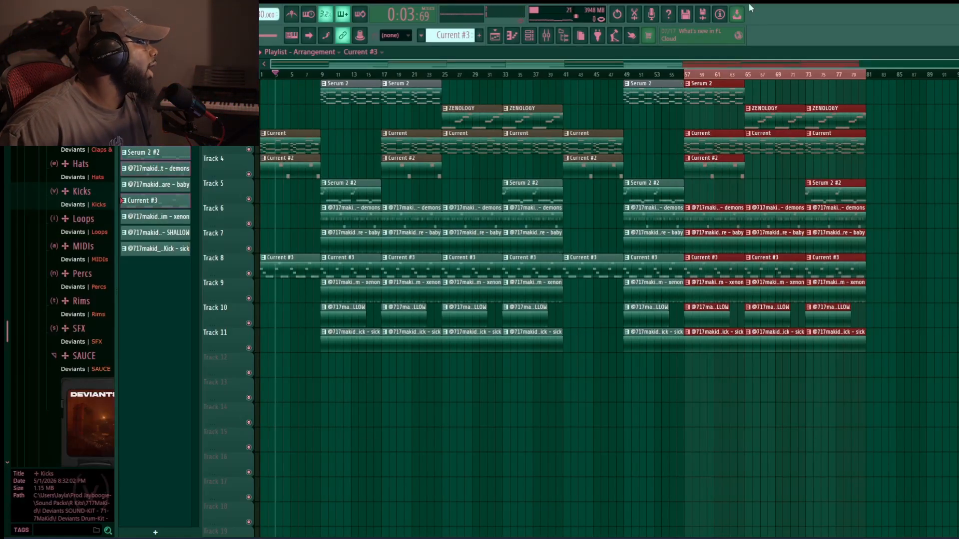
# - Play the arrangement while checking the channel rack and mixer insert levels
pyautogui.click(529, 35)
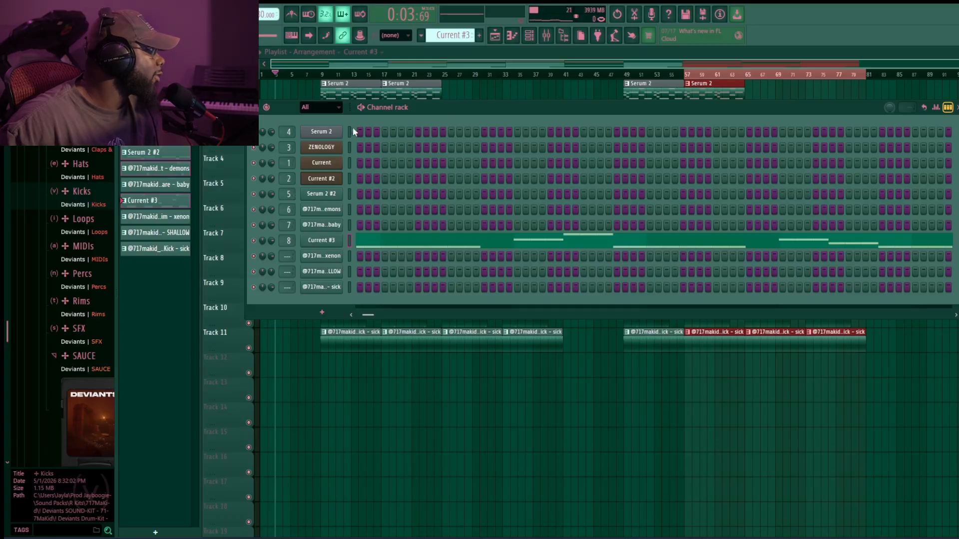
pyautogui.click(546, 35)
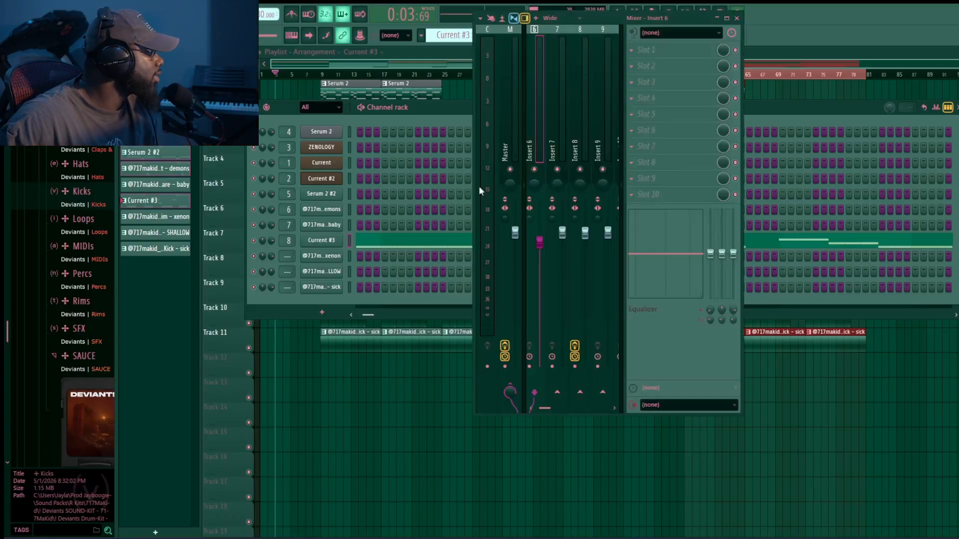
pyautogui.moveTo(553, 406); pyautogui.dragTo(505, 405)
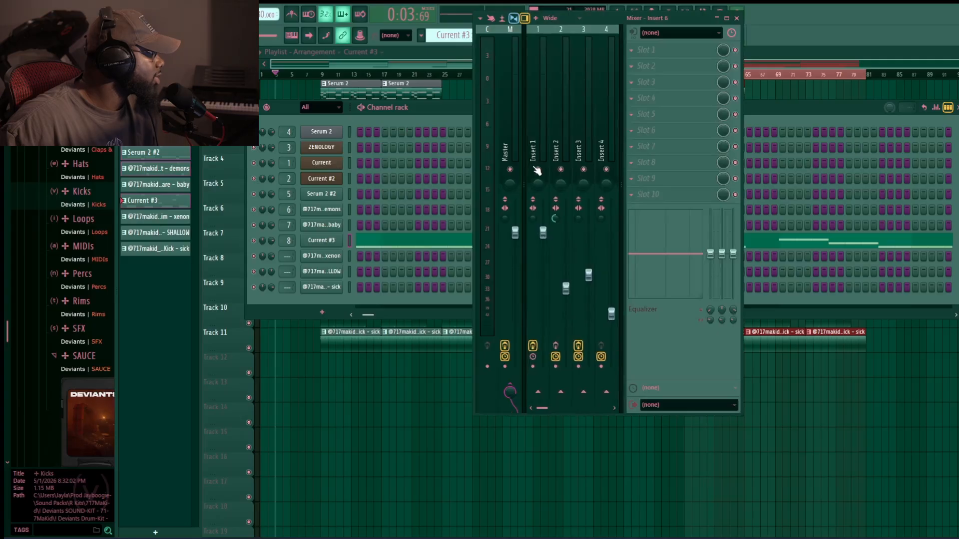
pyautogui.press('space')
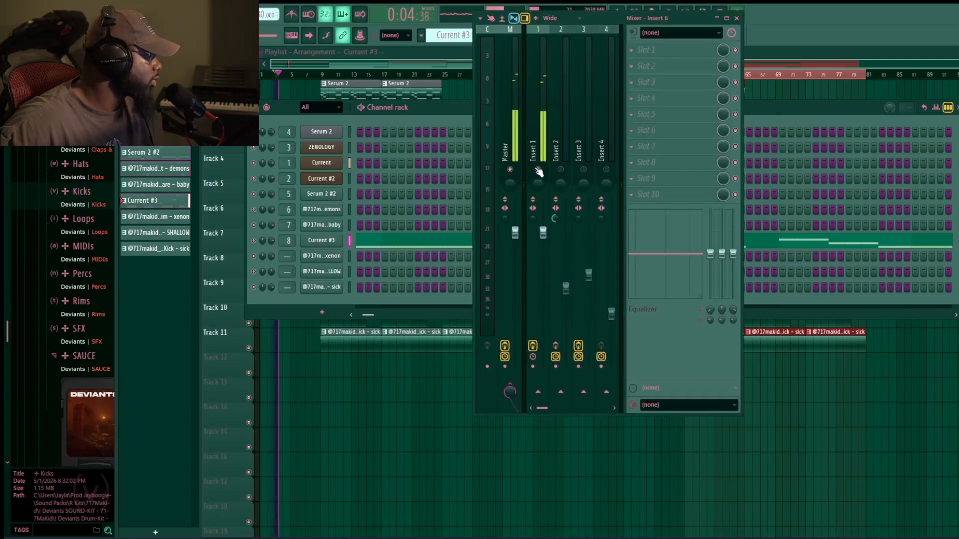
pyautogui.click(737, 18)
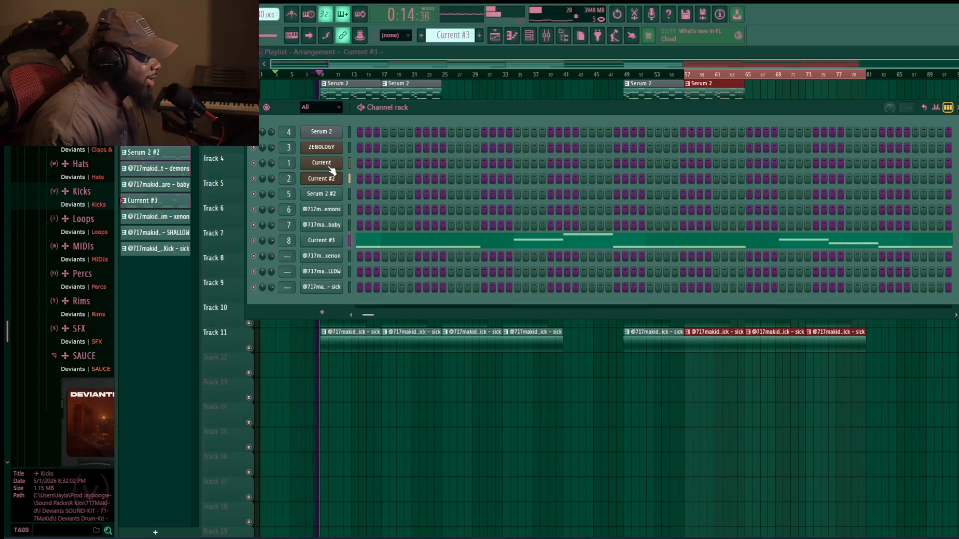
# - Play the arrangement from bar 57 and open the Current chord clip in the piano roll
pyautogui.click(714, 74)
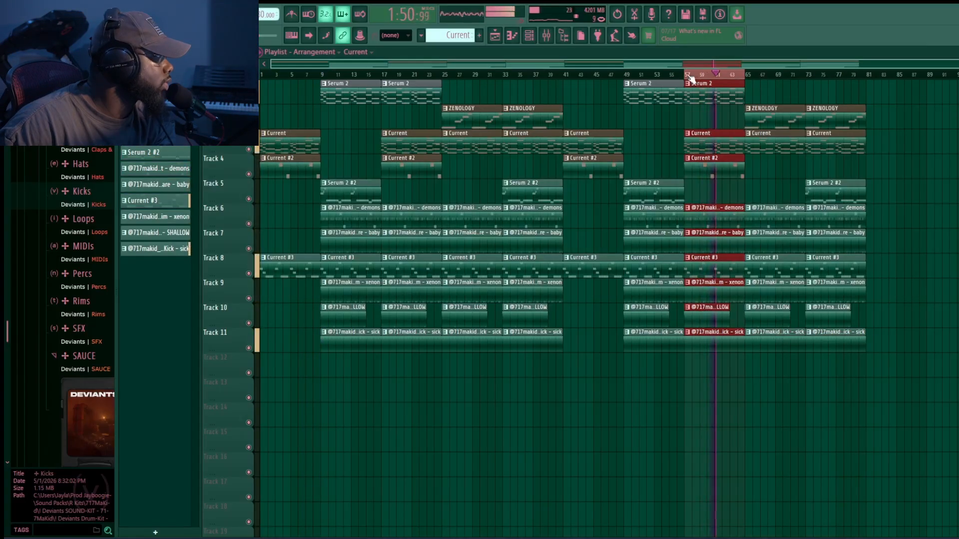
pyautogui.click(688, 74)
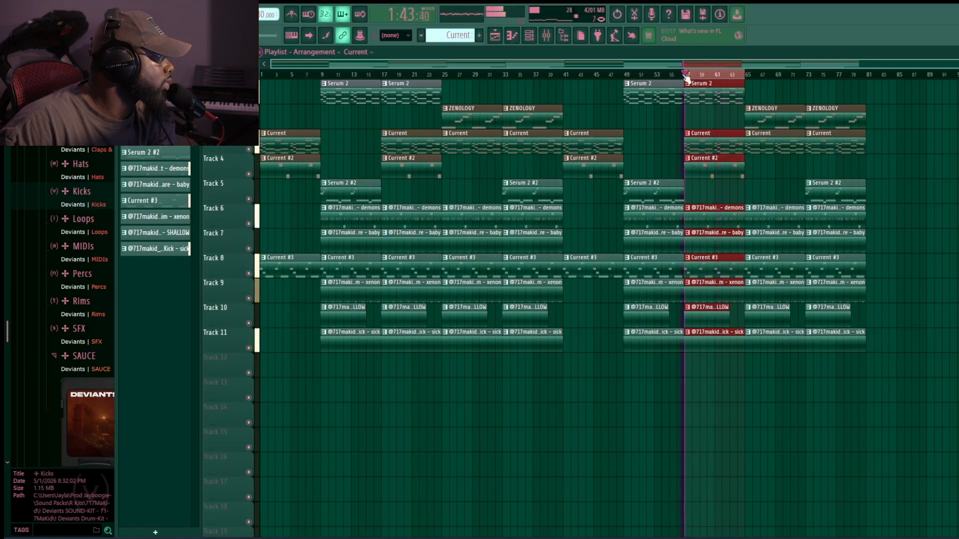
pyautogui.press('space')
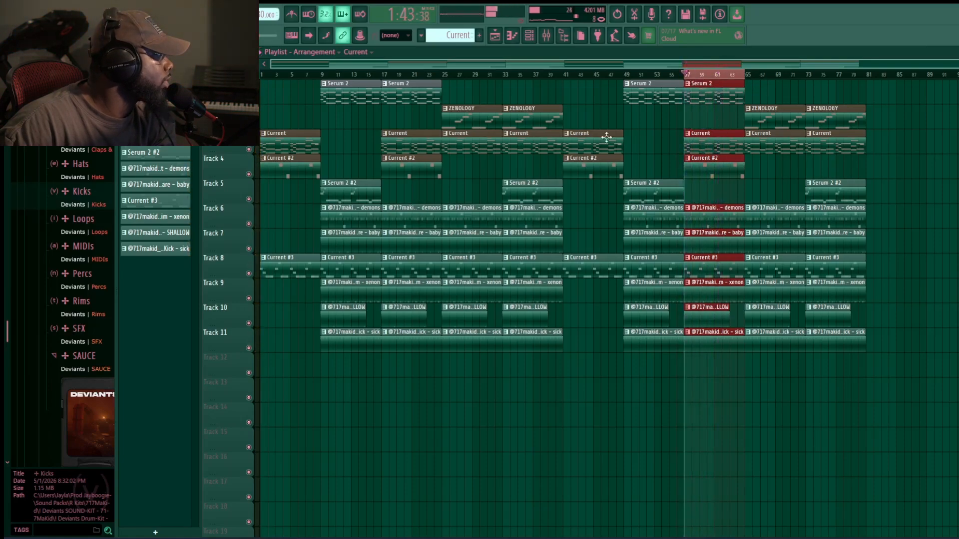
pyautogui.doubleClick(706, 145)
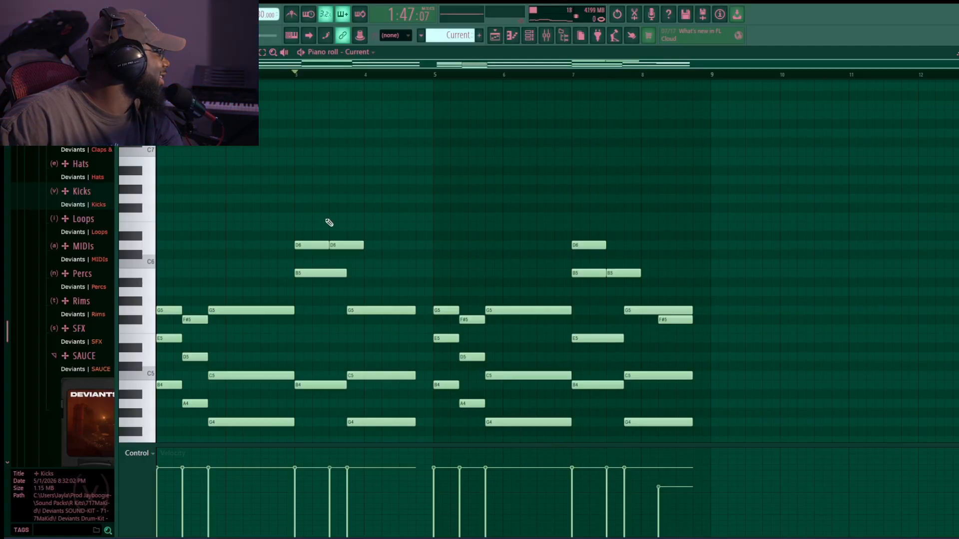
pyautogui.scroll(-2, 236, 150)
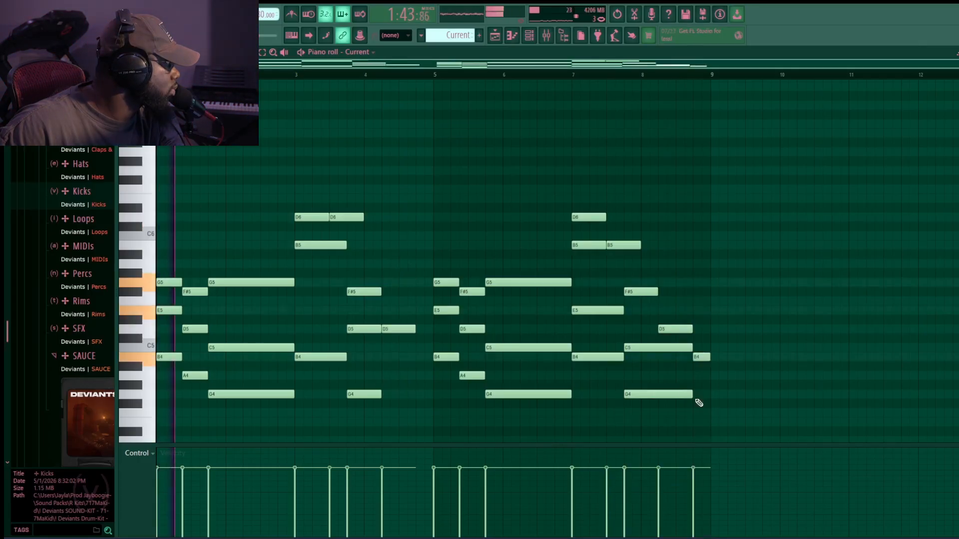
# - Open the channel rack, playlist and mixer to check the inserts during playback
pyautogui.click(528, 40)
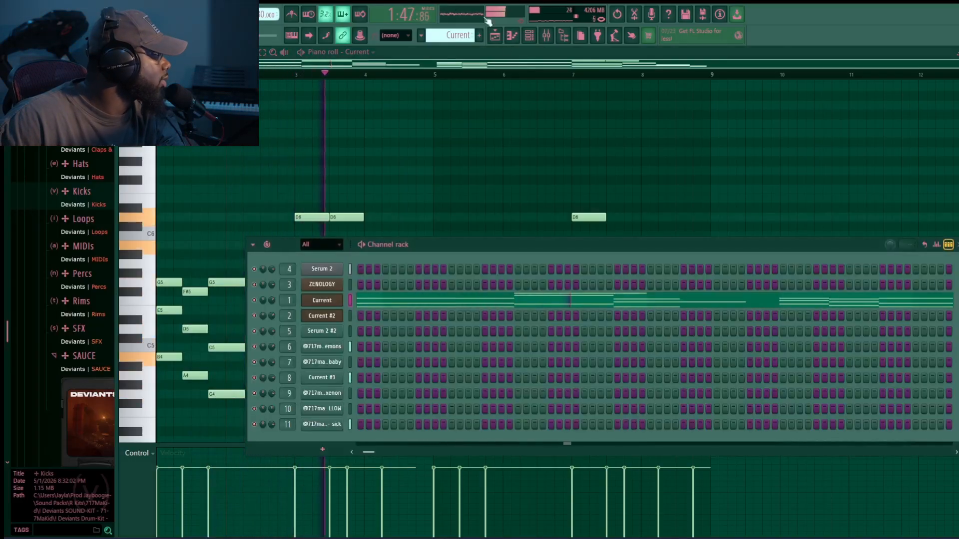
pyautogui.click(498, 38)
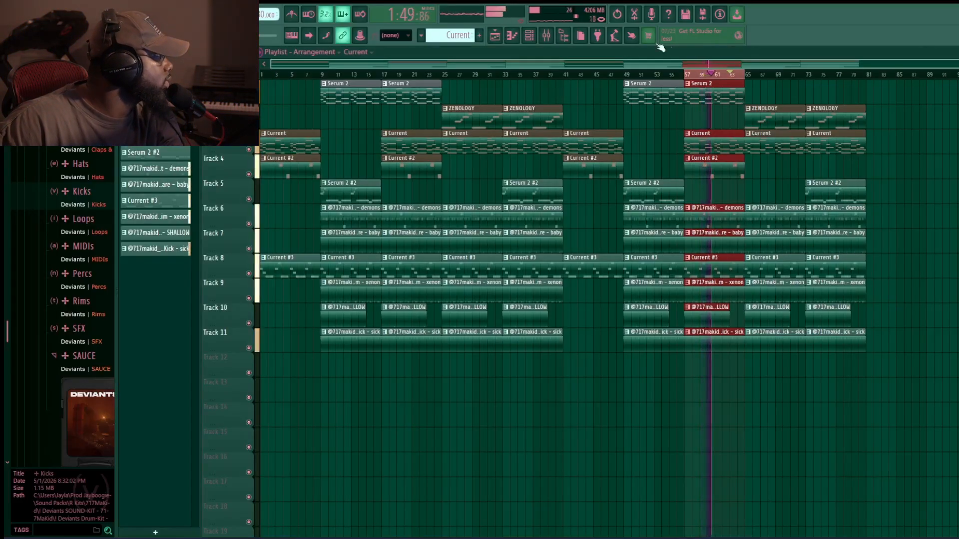
pyautogui.click(547, 37)
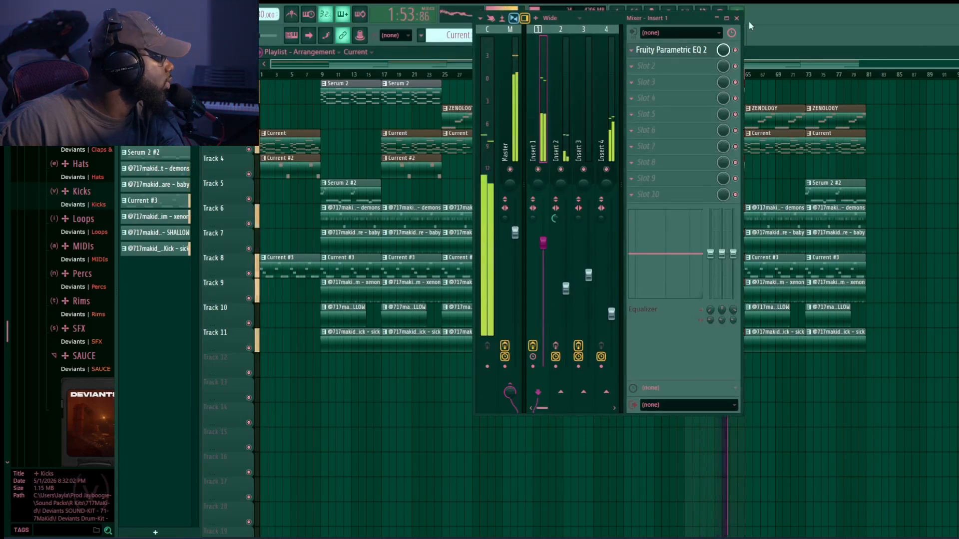
pyautogui.press('F9')
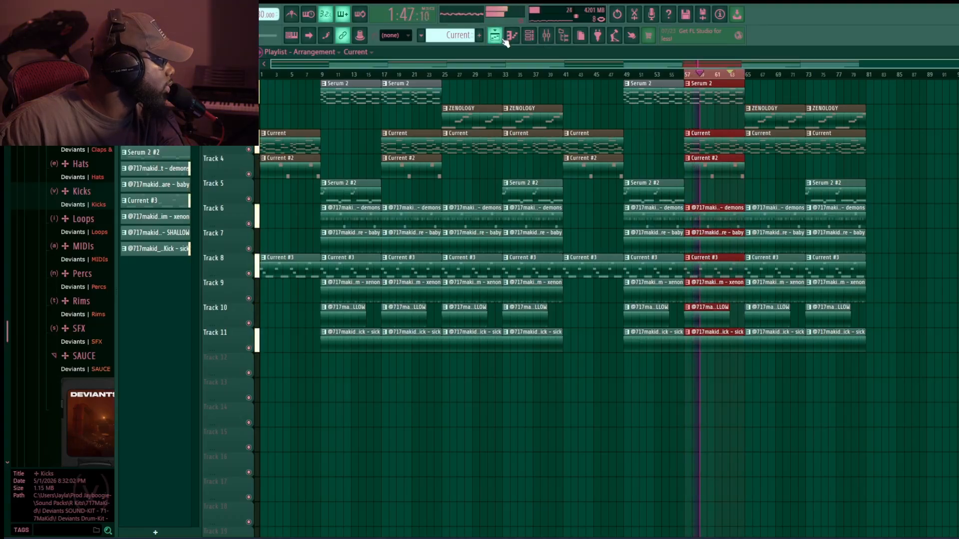
pyautogui.click(546, 36)
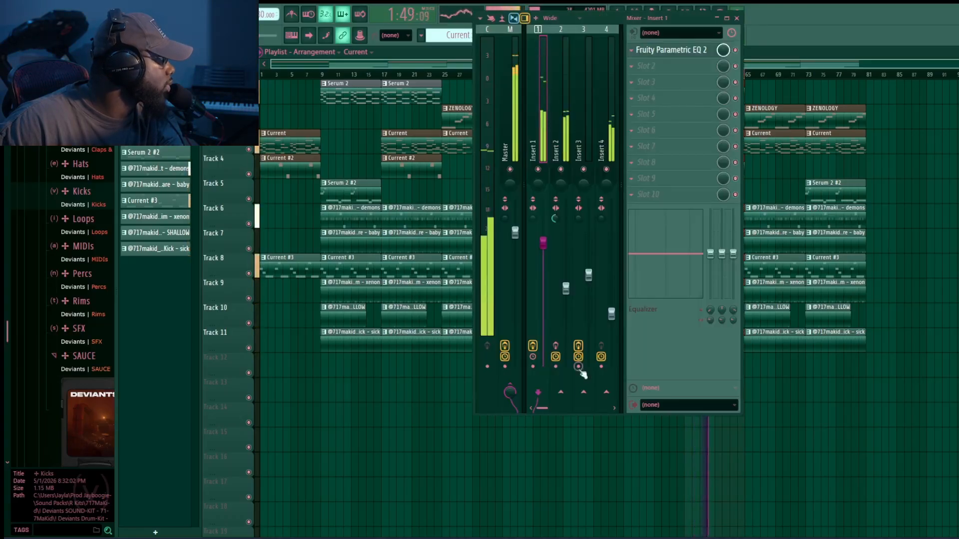
# - Move a Current #3 clip on Track 8 slightly later in the arrangement
pyautogui.moveTo(747, 252); pyautogui.dragTo(792, 253)
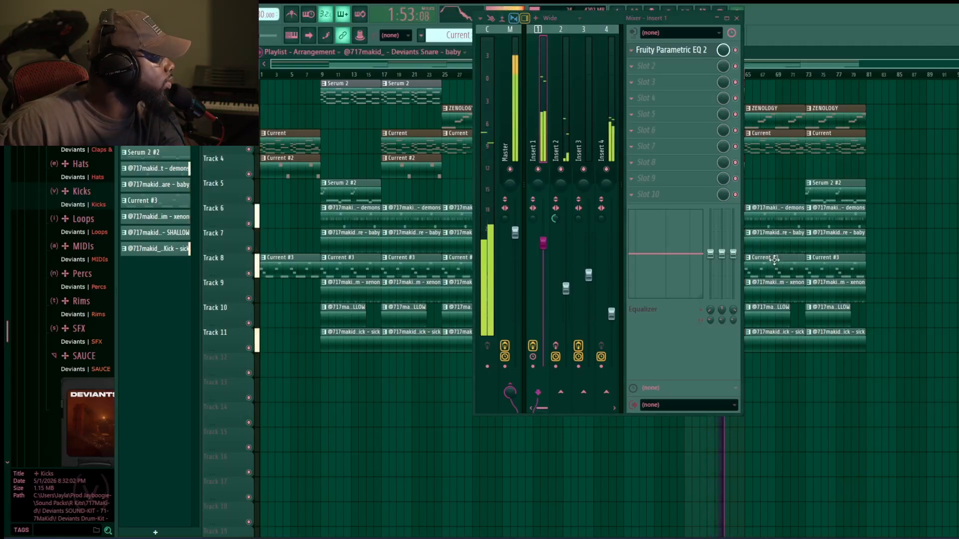
# - Load PanCake2 into the first effect slot of the Deviants rim insert in the enlarged mixer
pyautogui.click(726, 18)
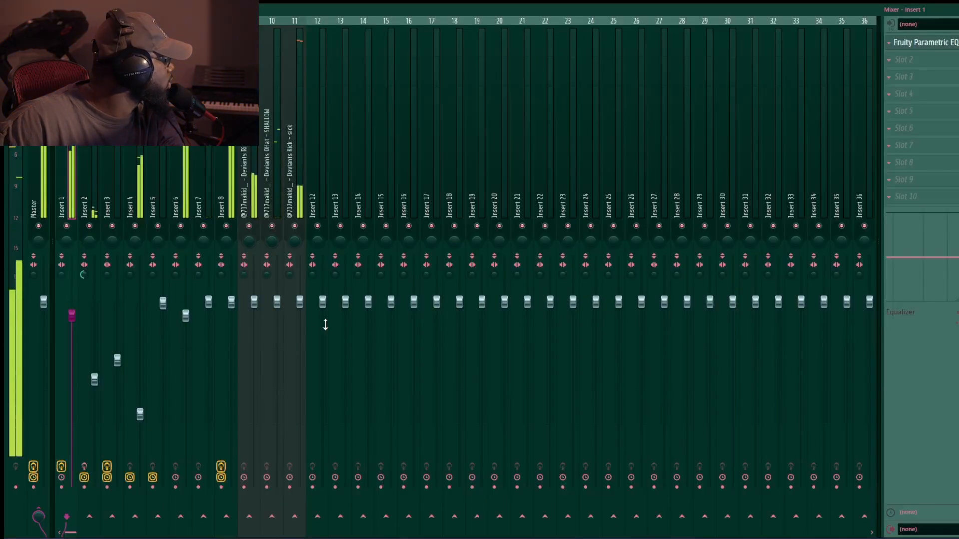
pyautogui.click(292, 233)
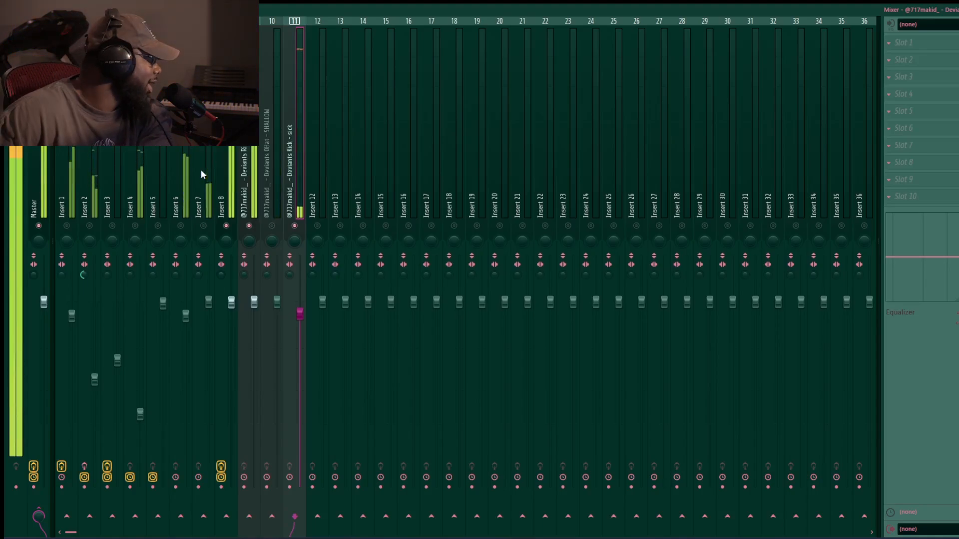
pyautogui.click(257, 172)
pyautogui.click(904, 42)
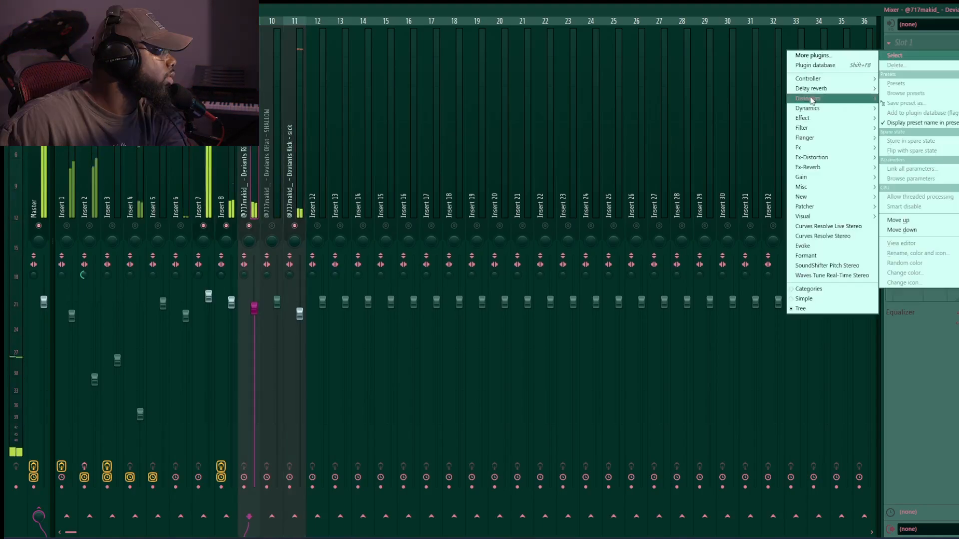
pyautogui.click(813, 55)
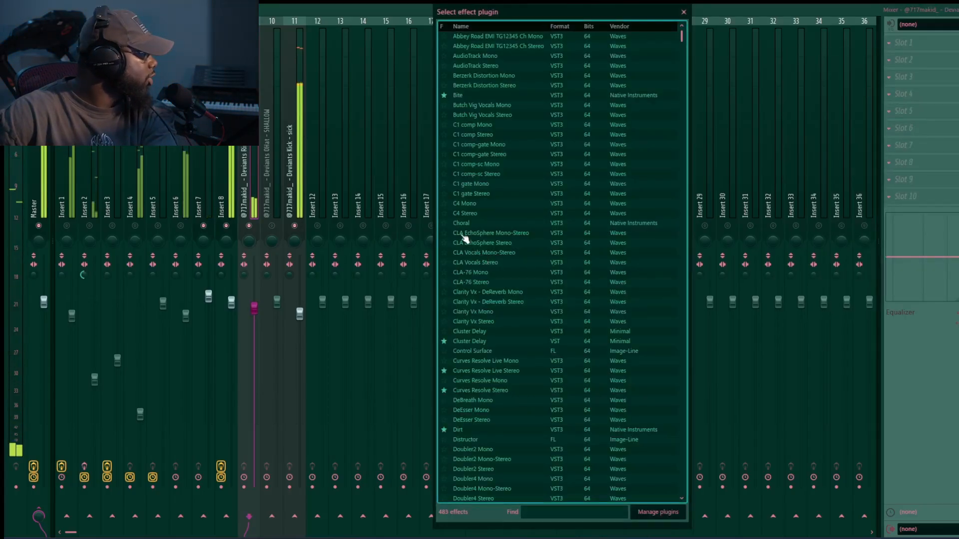
pyautogui.click(594, 514)
pyautogui.write('pa')
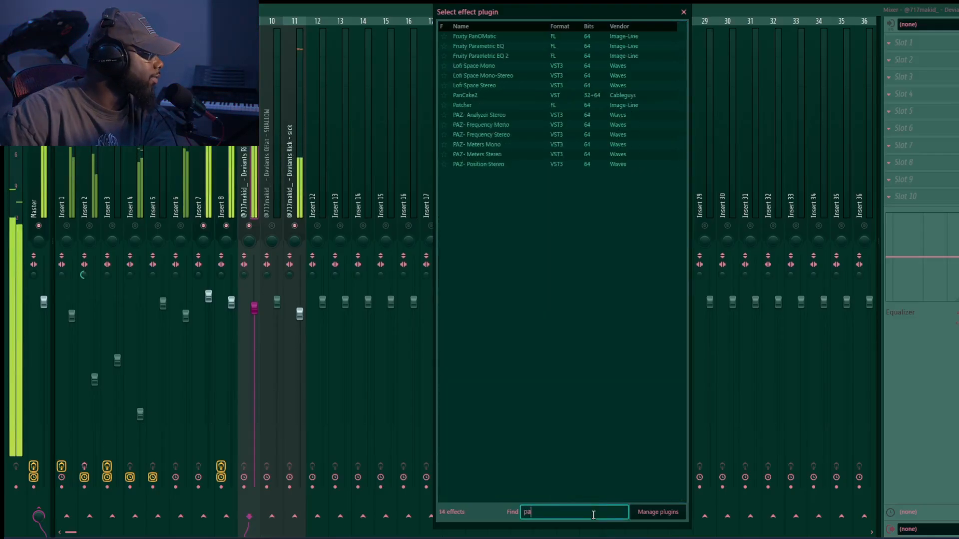
pyautogui.click(494, 97)
pyautogui.doubleClick(494, 98)
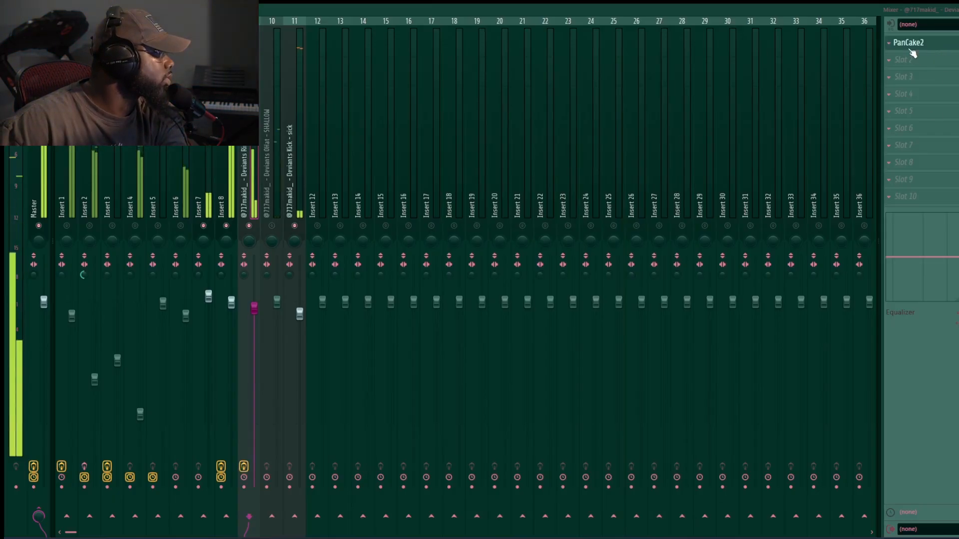
# - Lower the Deviants rim insert's volume fader and close the mixer
pyautogui.moveTo(256, 310); pyautogui.dragTo(259, 330)
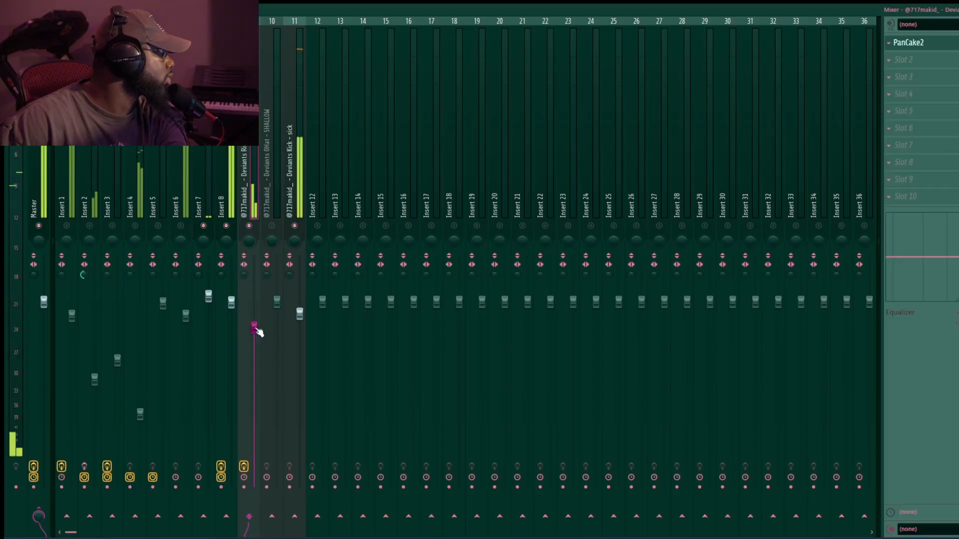
pyautogui.click(271, 226)
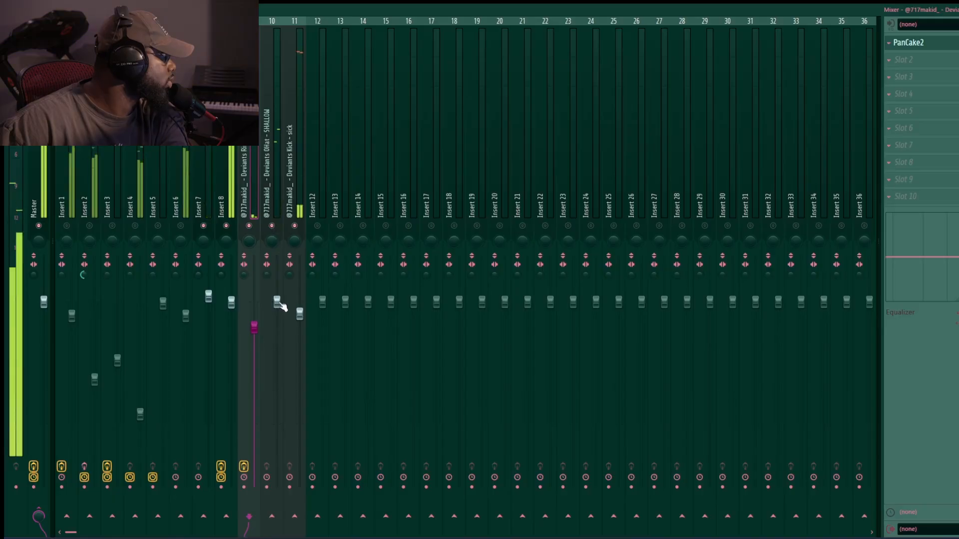
pyautogui.press('F9')
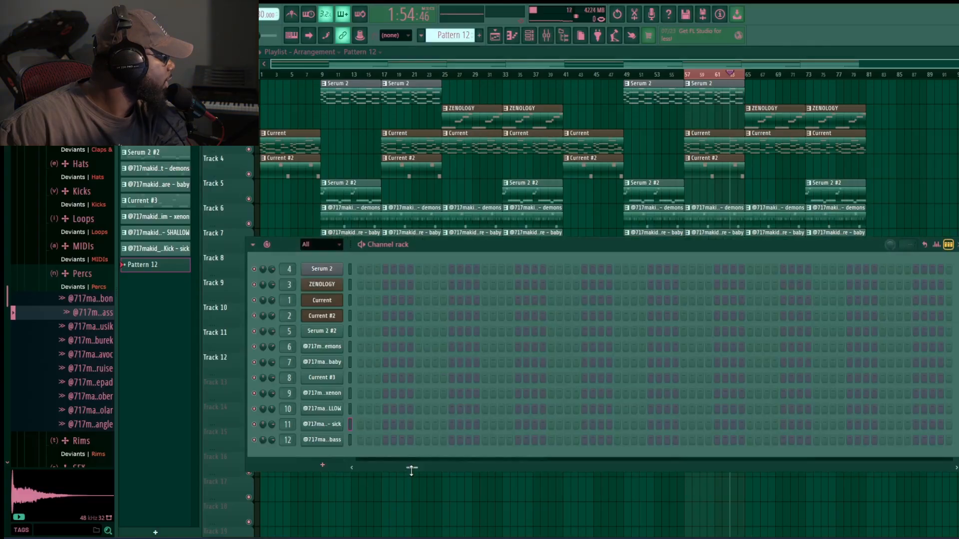
# - Load the Rift effect into the first slot of insert 5 and open it
pyautogui.moveTo(398, 470); pyautogui.dragTo(349, 467)
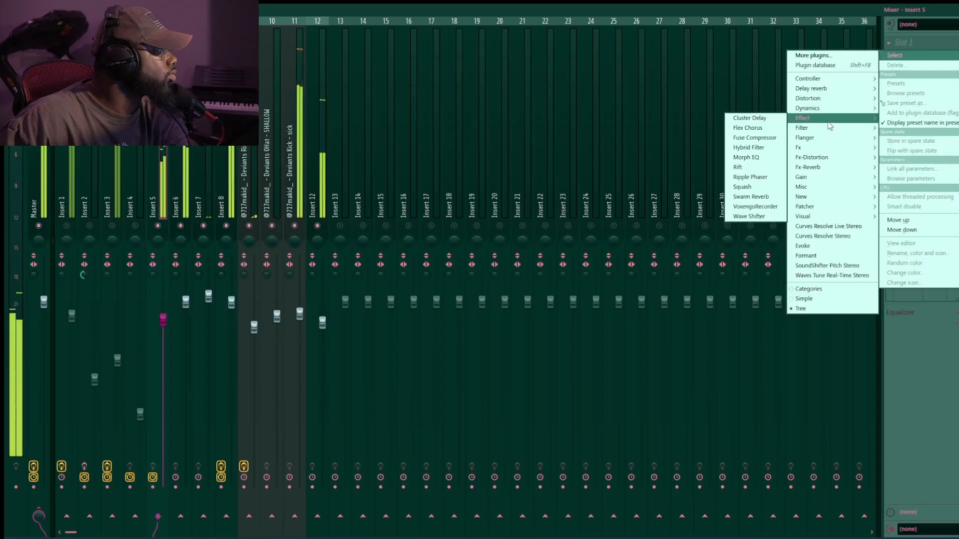
pyautogui.click(454, 200)
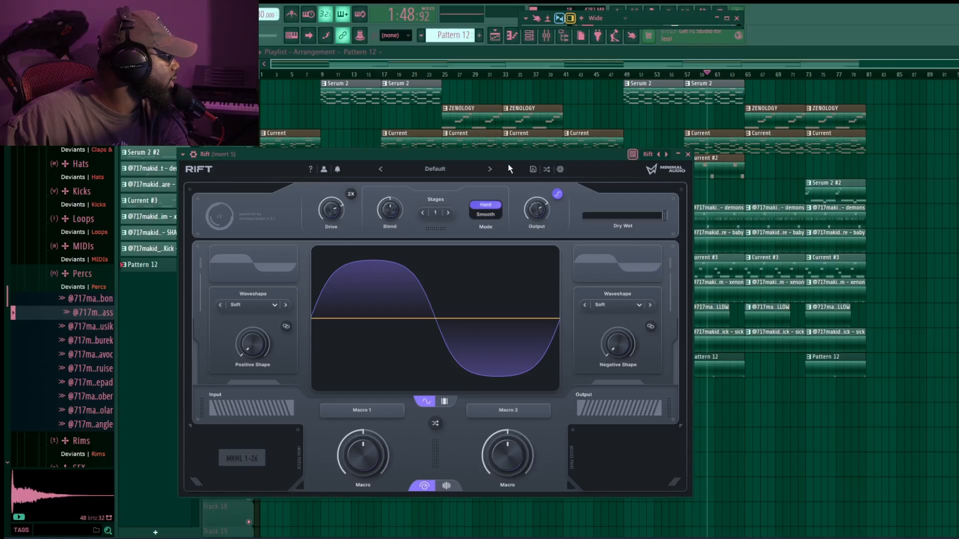
pyautogui.click(546, 168)
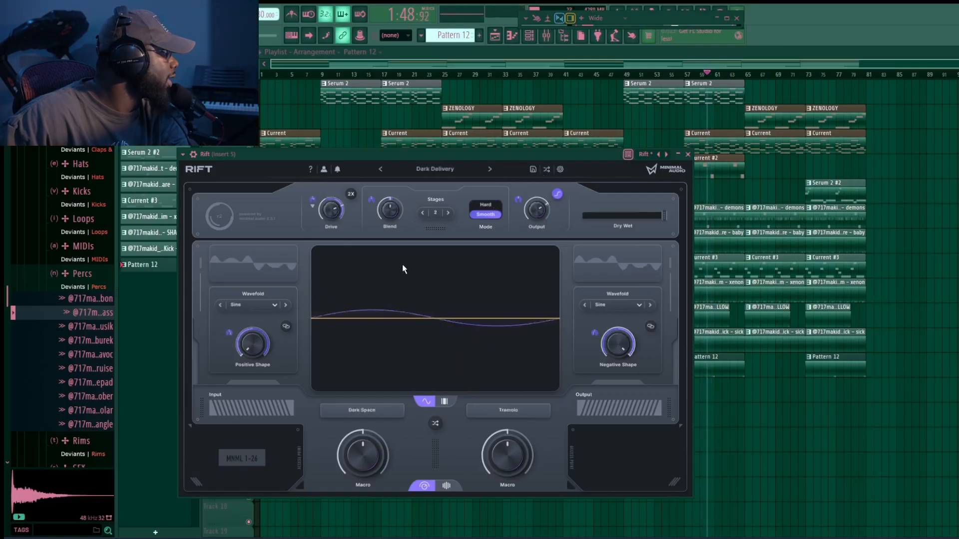
# - In Rift, switch to the Curve 1 modulator and set its rate to 1/2
pyautogui.moveTo(511, 165); pyautogui.dragTo(354, 244)
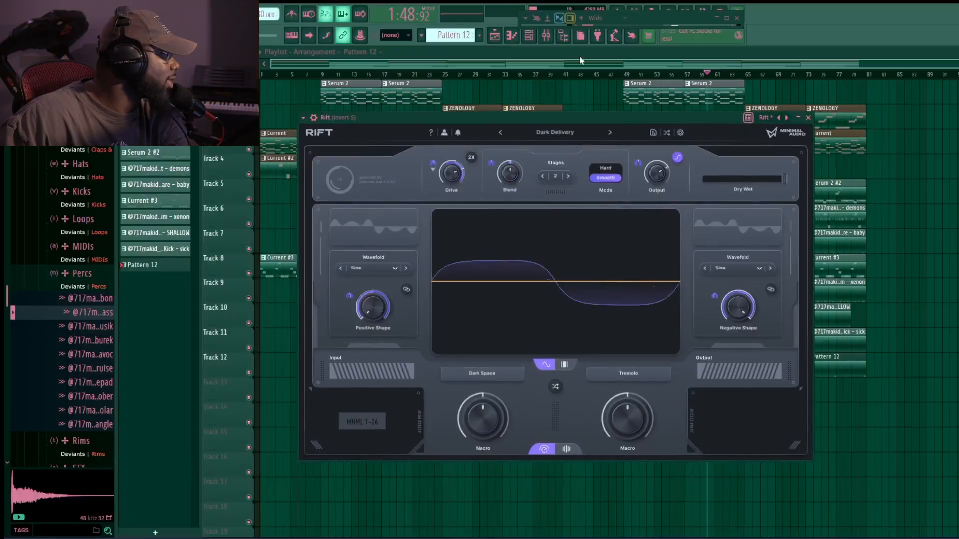
pyautogui.click(728, 18)
pyautogui.press('Left')
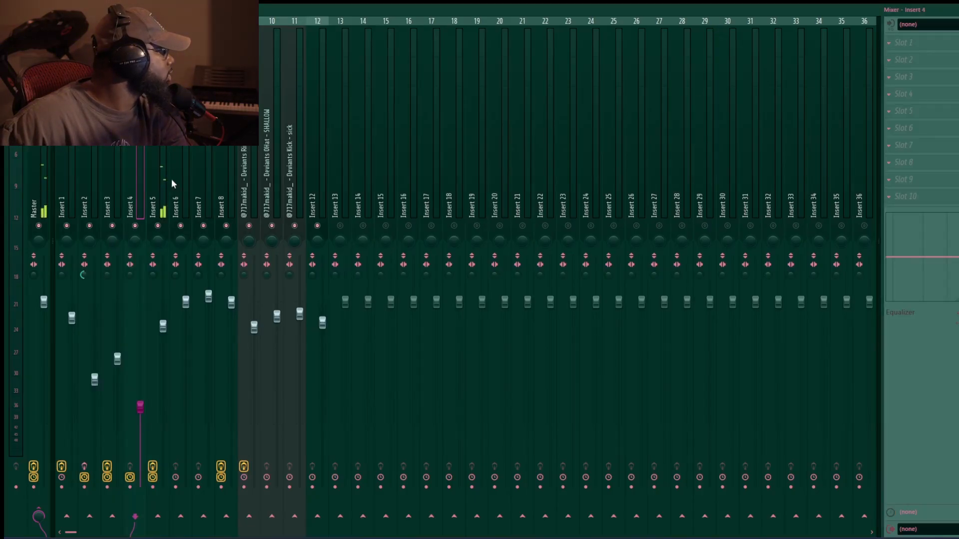
pyautogui.press('Right')
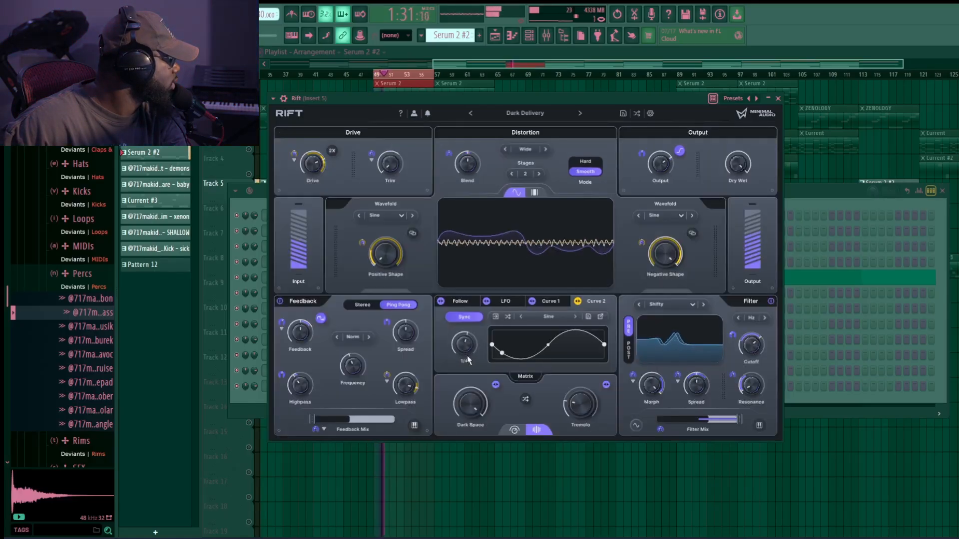
pyautogui.click(550, 301)
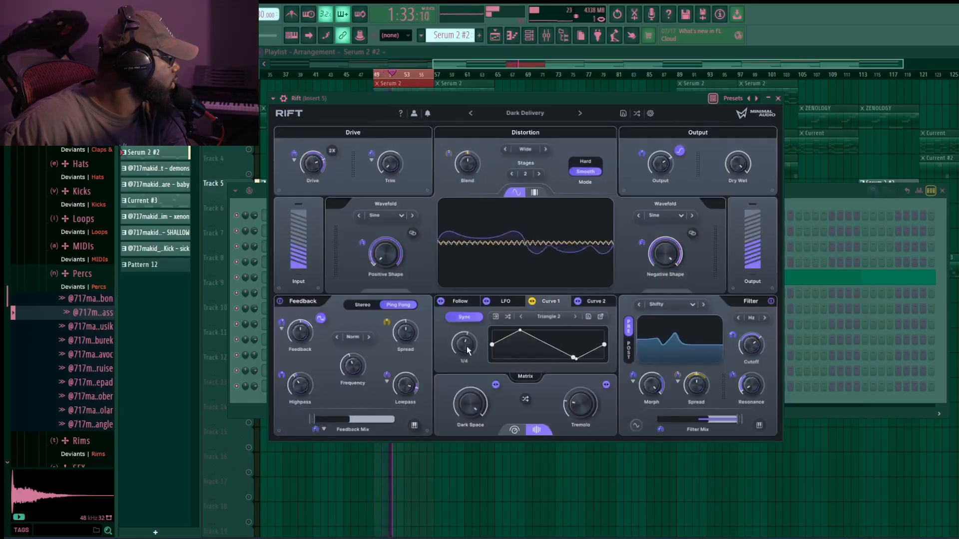
pyautogui.moveTo(467, 345); pyautogui.dragTo(467, 355)
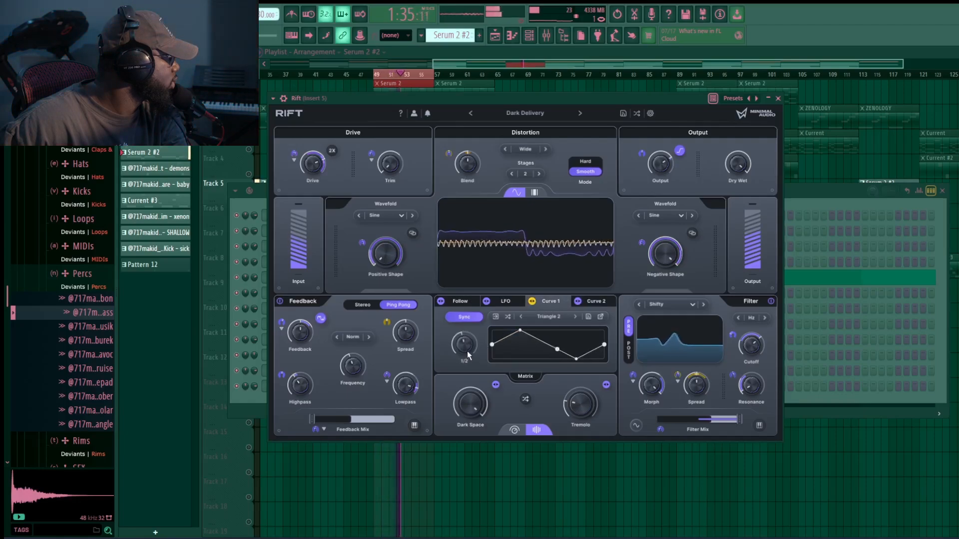
# - Check Rift's Curve 2 and LFO modulators, then close the plugin window
pyautogui.click(595, 301)
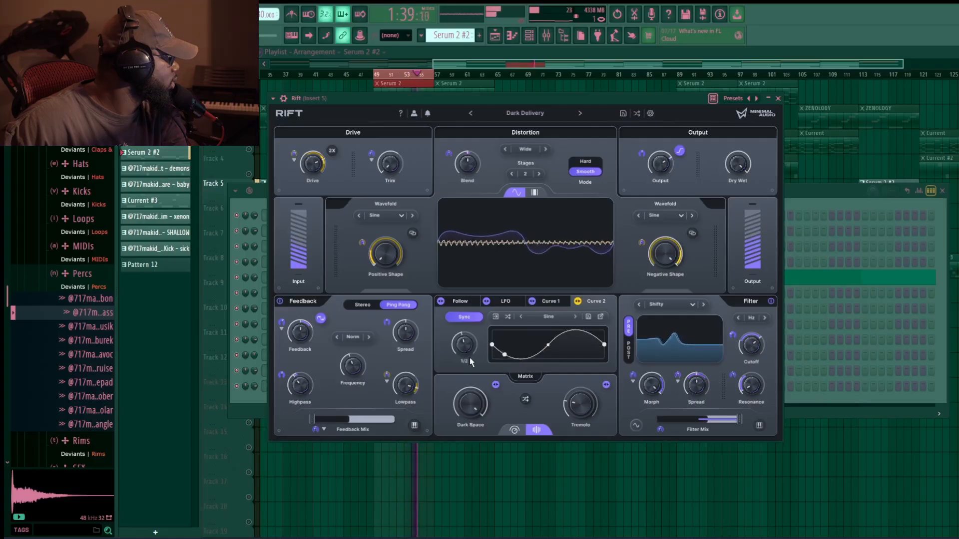
pyautogui.click(509, 302)
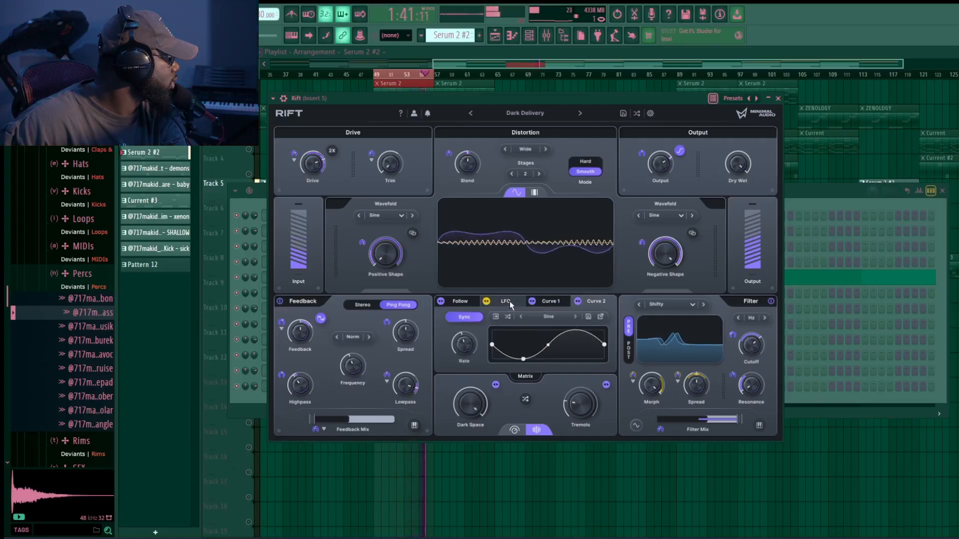
pyautogui.click(510, 303)
pyautogui.moveTo(469, 349)
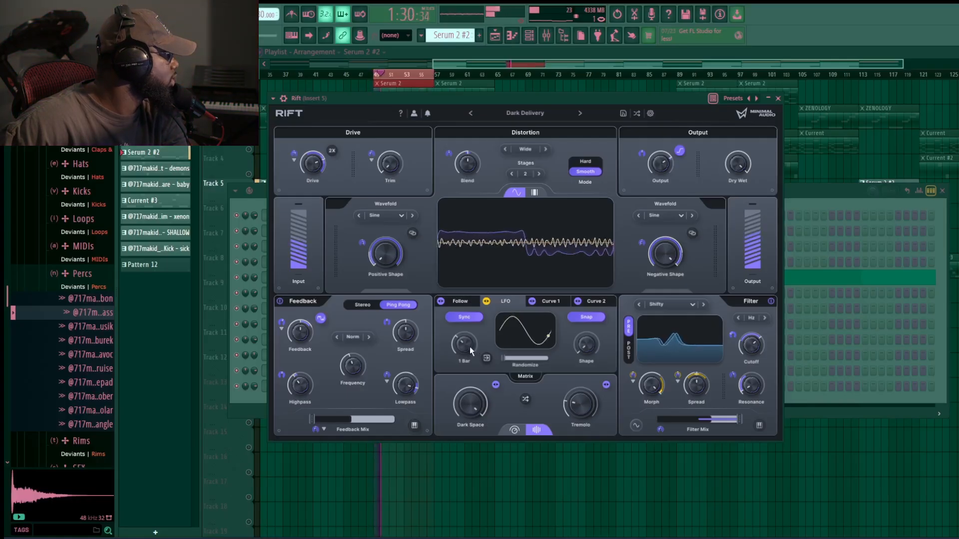
pyautogui.click(777, 98)
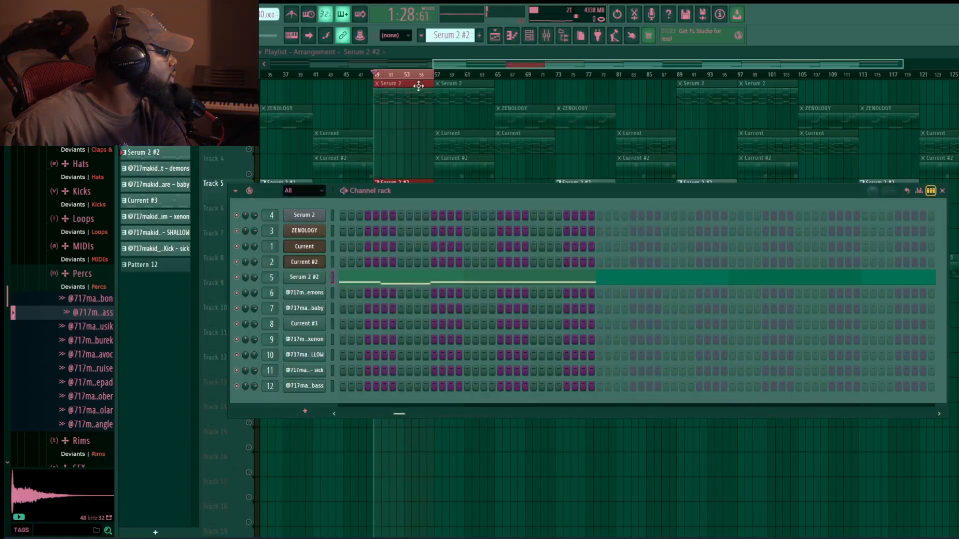
# - Create a Master Volume automation clip from the master fader and move it to start at bar 121
pyautogui.press('F9')
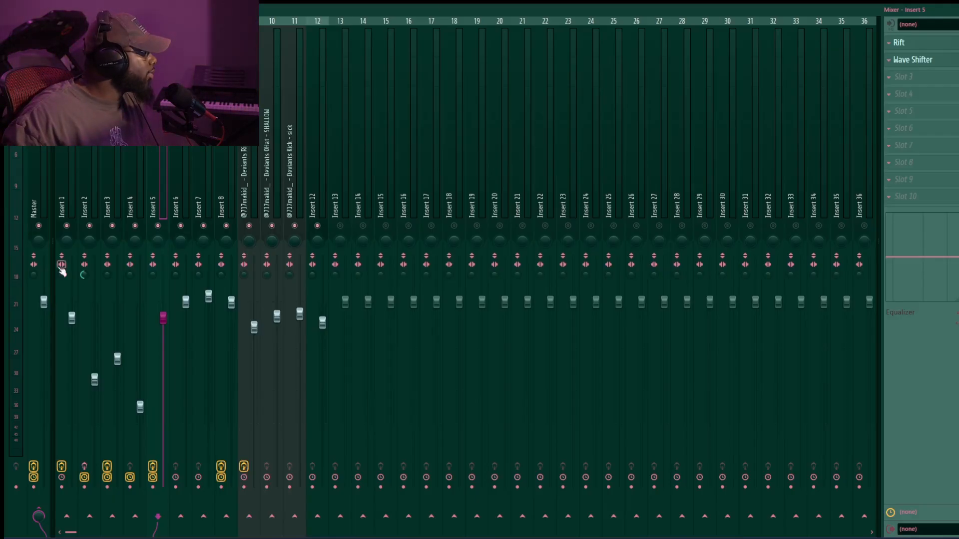
pyautogui.rightClick(48, 306)
pyautogui.click(94, 382)
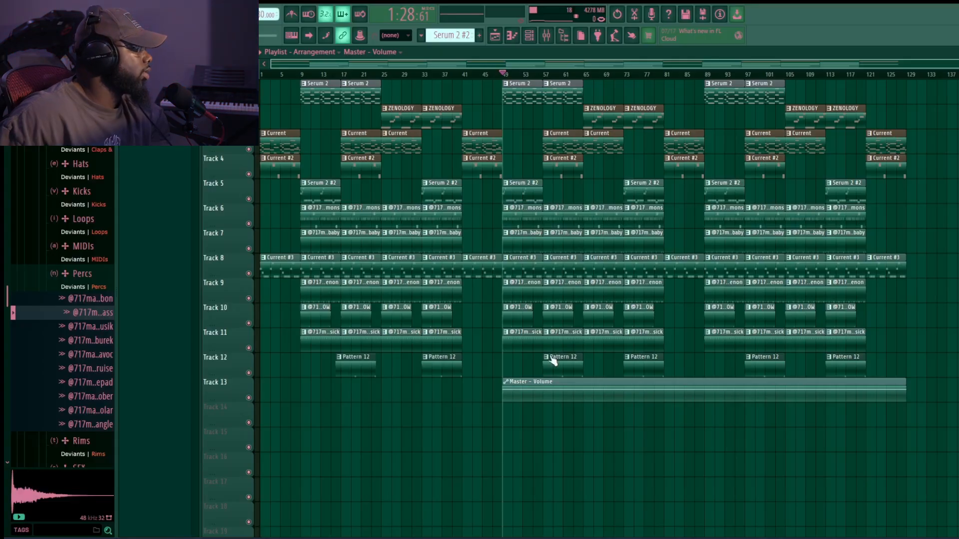
pyautogui.moveTo(568, 390); pyautogui.dragTo(932, 393)
# - Shorten the Master Volume automation clip to end about bar 125 as a fade-out
pyautogui.moveTo(923, 469); pyautogui.dragTo(573, 476)
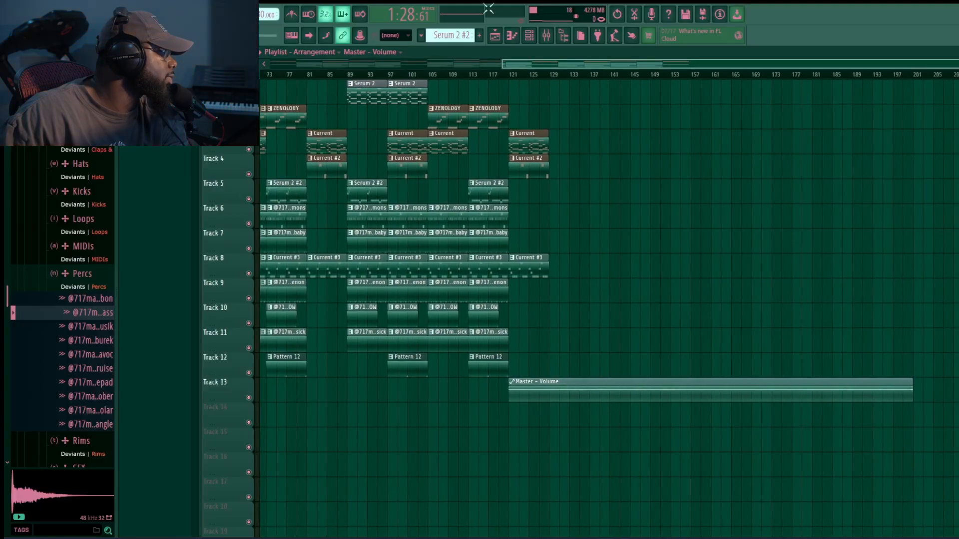
pyautogui.click(546, 37)
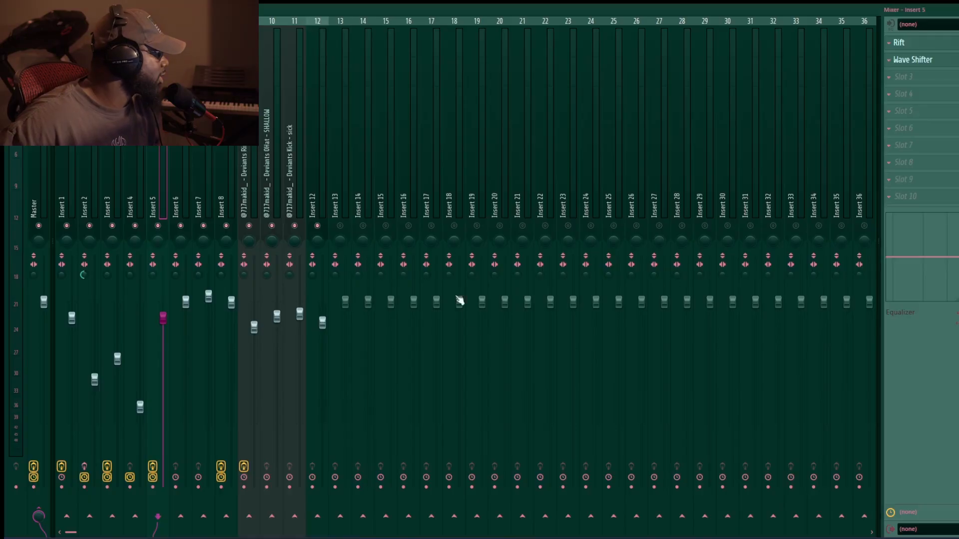
pyautogui.click(438, 304)
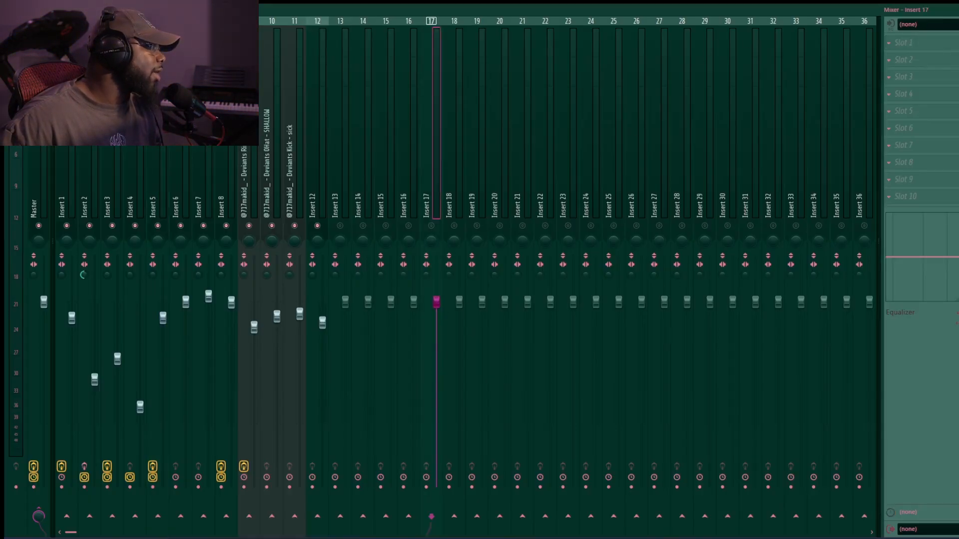
pyautogui.press('F9')
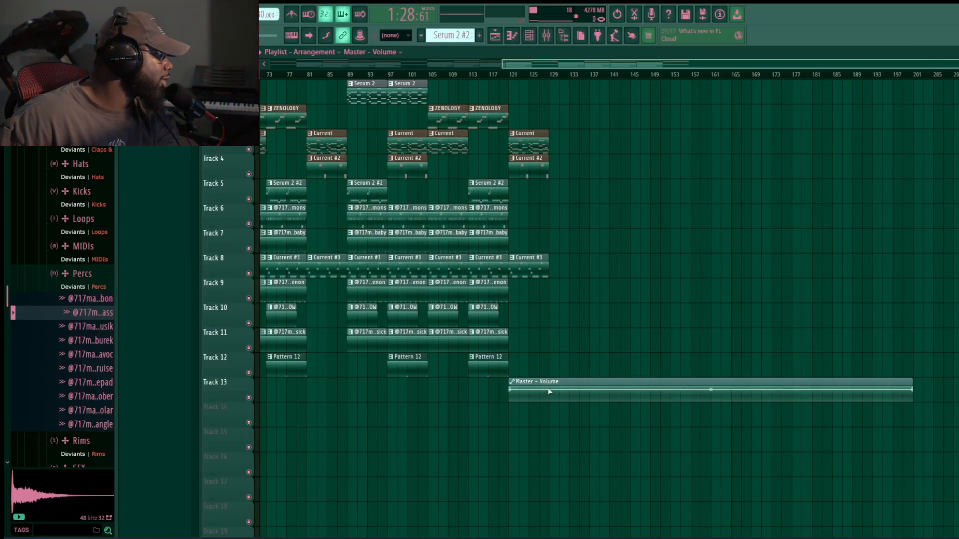
pyautogui.moveTo(915, 391); pyautogui.dragTo(550, 430)
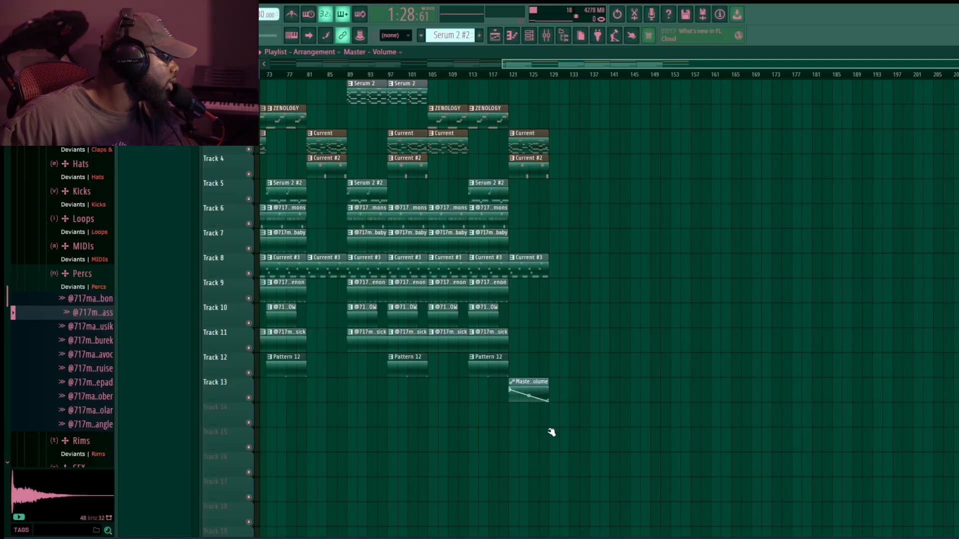
# - Play the arrangement from bar 121 to hear the ending fade
pyautogui.click(511, 74)
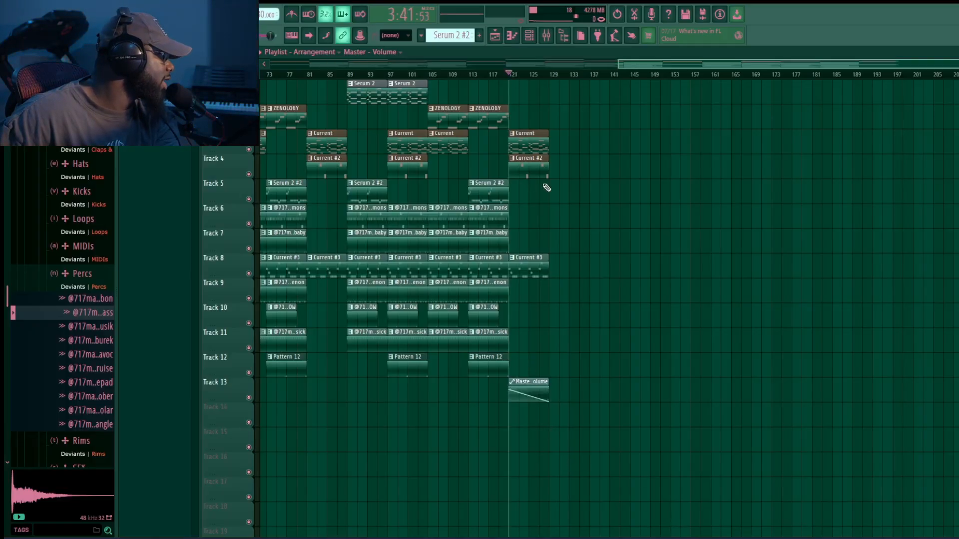
pyautogui.press('space')
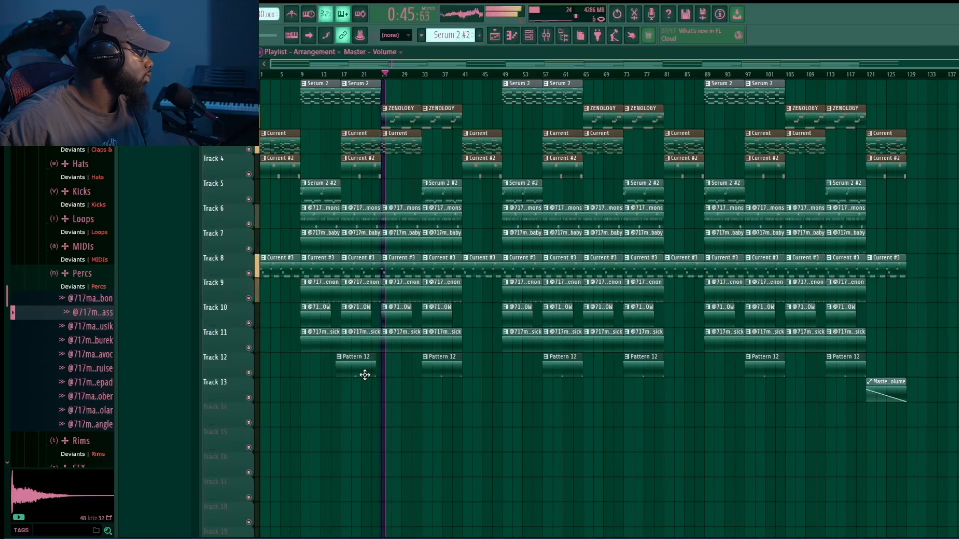
pyautogui.moveTo(365, 375); pyautogui.dragTo(368, 379)
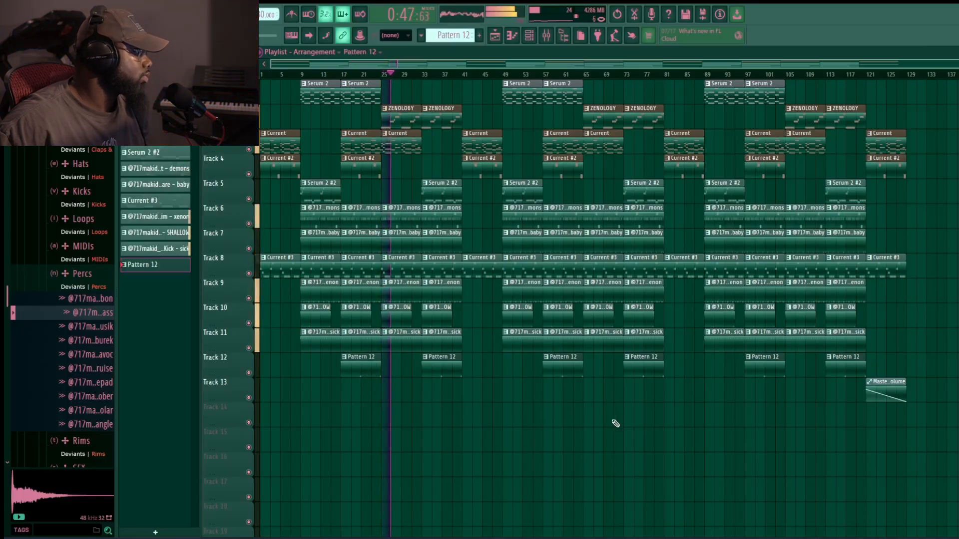